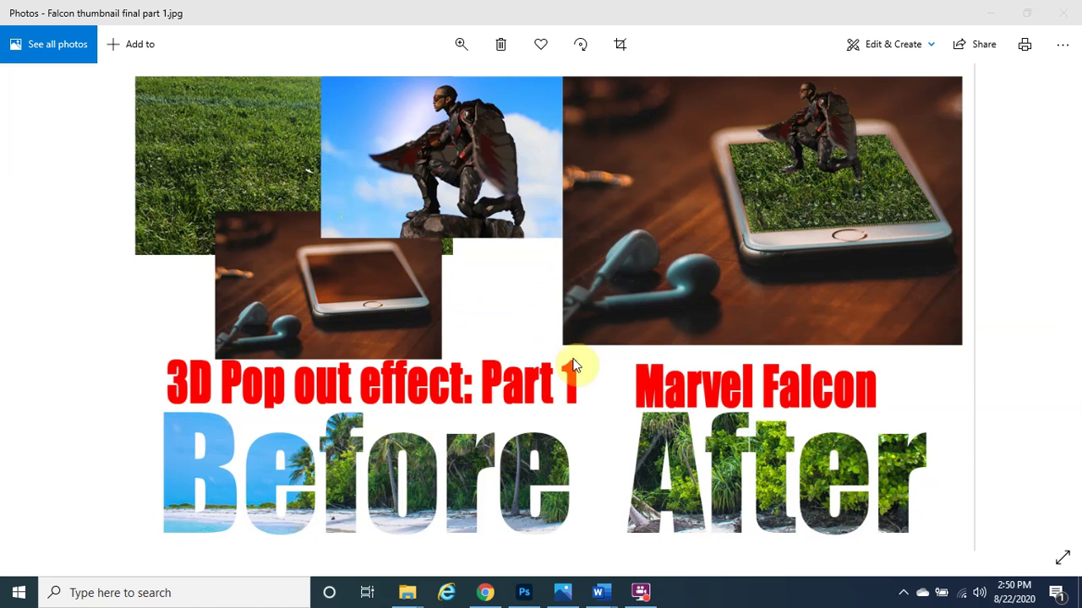
- Read through the Subscribe, like, and share Word document's text, then put the document away
{"action": "mouse_move", "coordinate": [602, 592]}
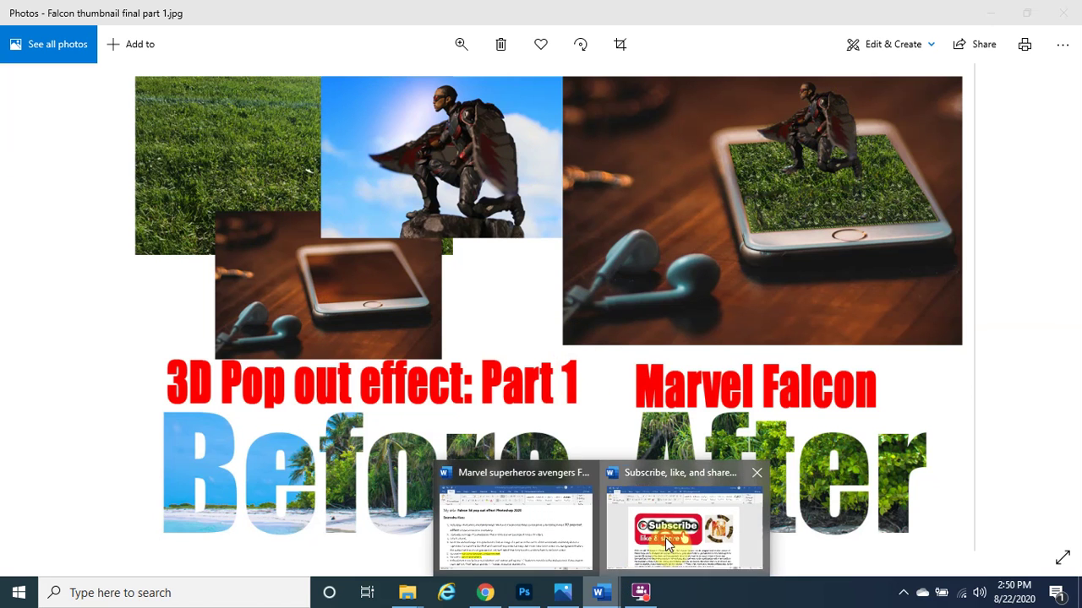
{"action": "left_click", "coordinate": [664, 541]}
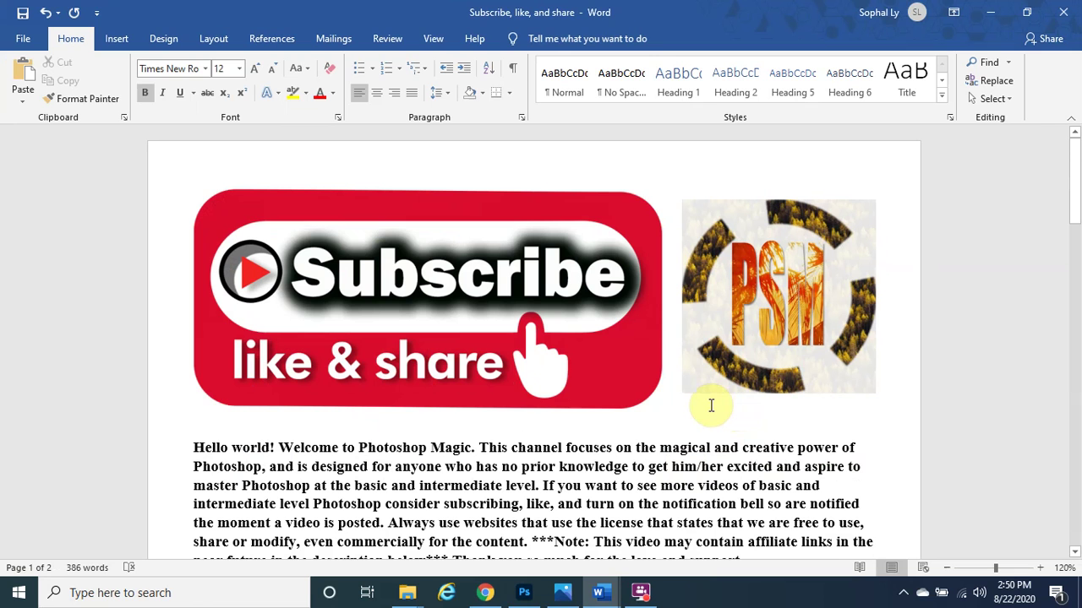
{"action": "scroll", "coordinate": [711, 406], "scroll_direction": "down", "scroll_amount": 1}
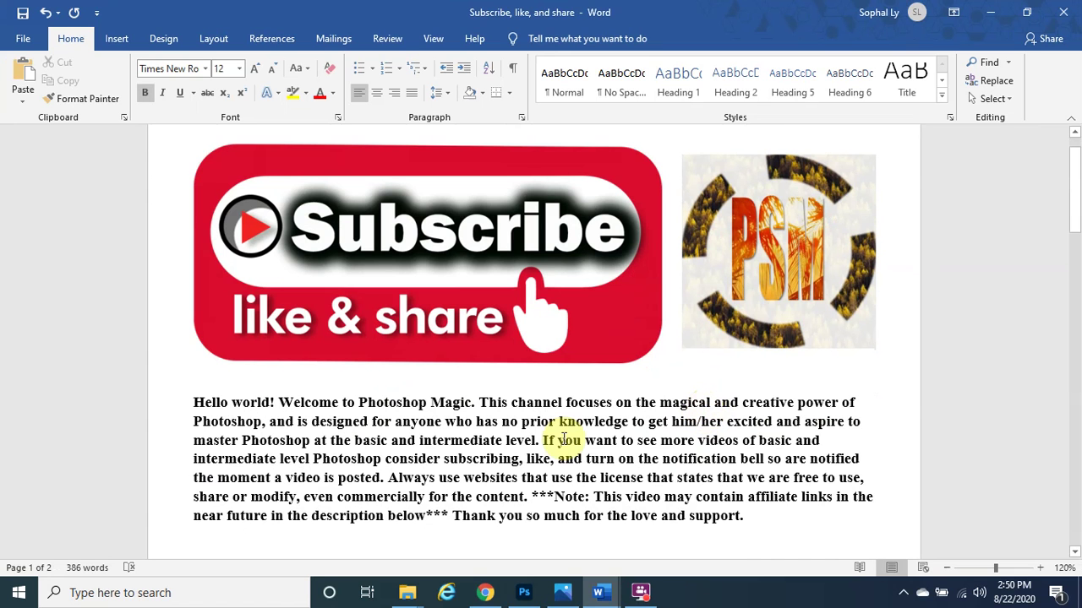
{"action": "left_click_drag", "start_coordinate": [1074, 190], "coordinate": [1072, 270]}
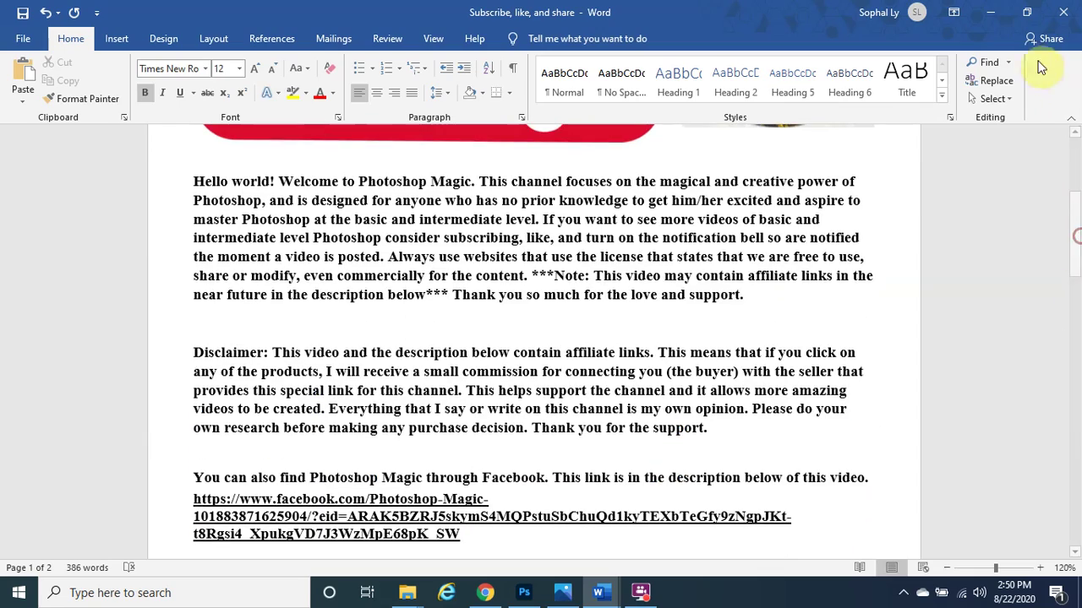
{"action": "left_click", "coordinate": [993, 22]}
- In Photoshop, open Falcon.jpg and Grass.jpg together via File > Open
{"action": "left_click", "coordinate": [524, 592]}
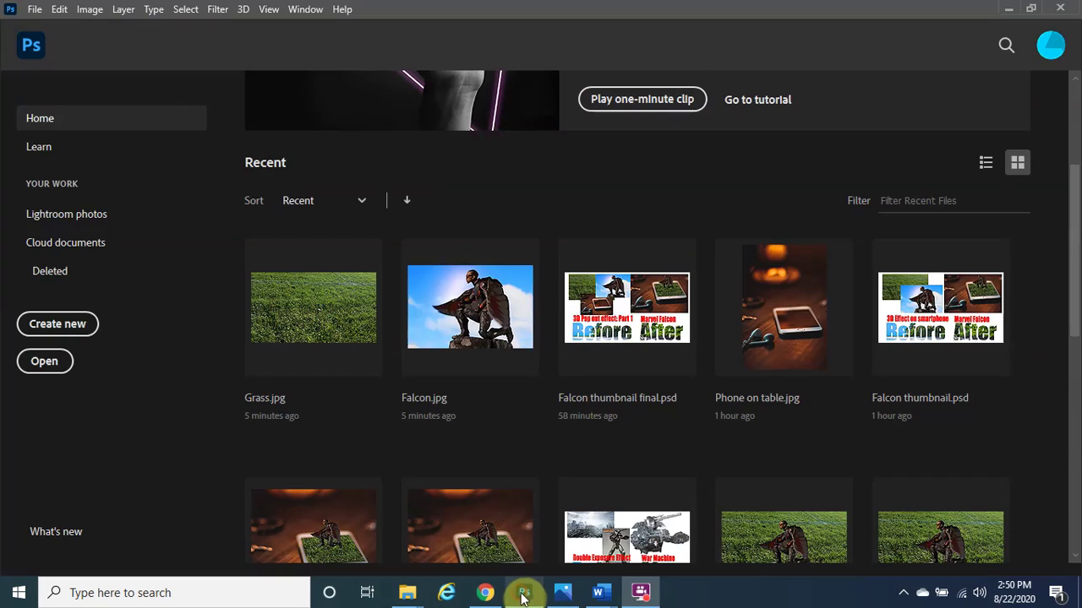
{"action": "left_click", "coordinate": [35, 10]}
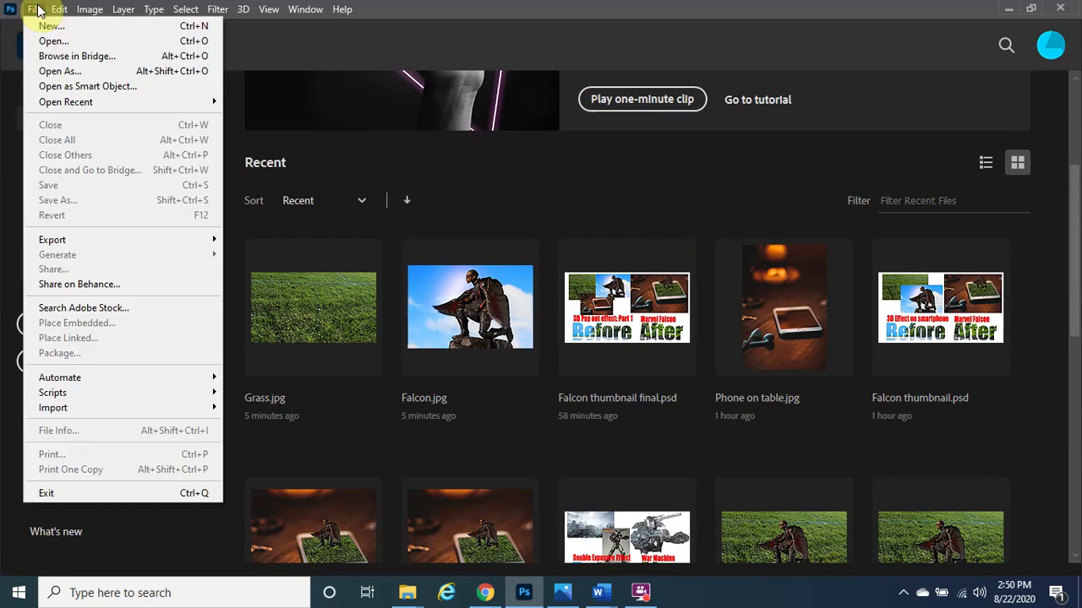
{"action": "left_click", "coordinate": [54, 39]}
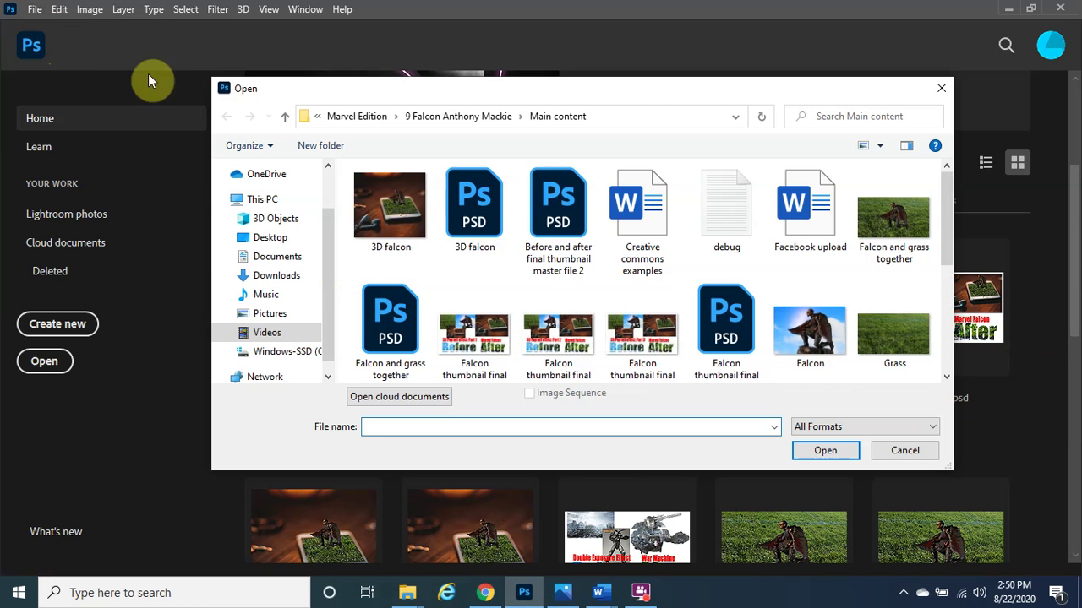
{"action": "left_click", "coordinate": [810, 333]}
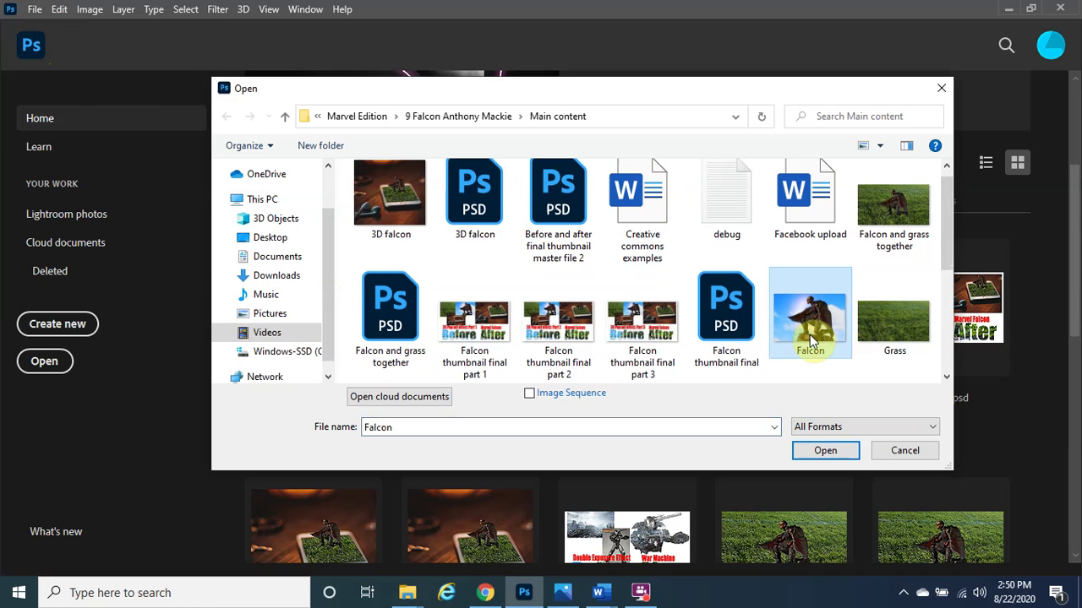
{"action": "left_click", "coordinate": [889, 335], "text": "ctrl"}
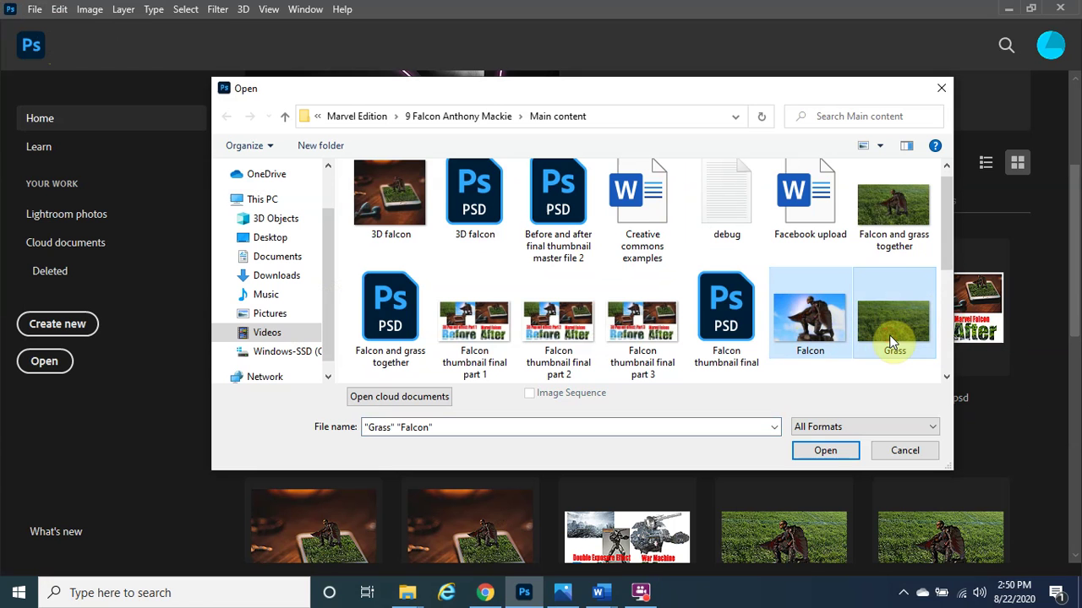
{"action": "left_click", "coordinate": [827, 450]}
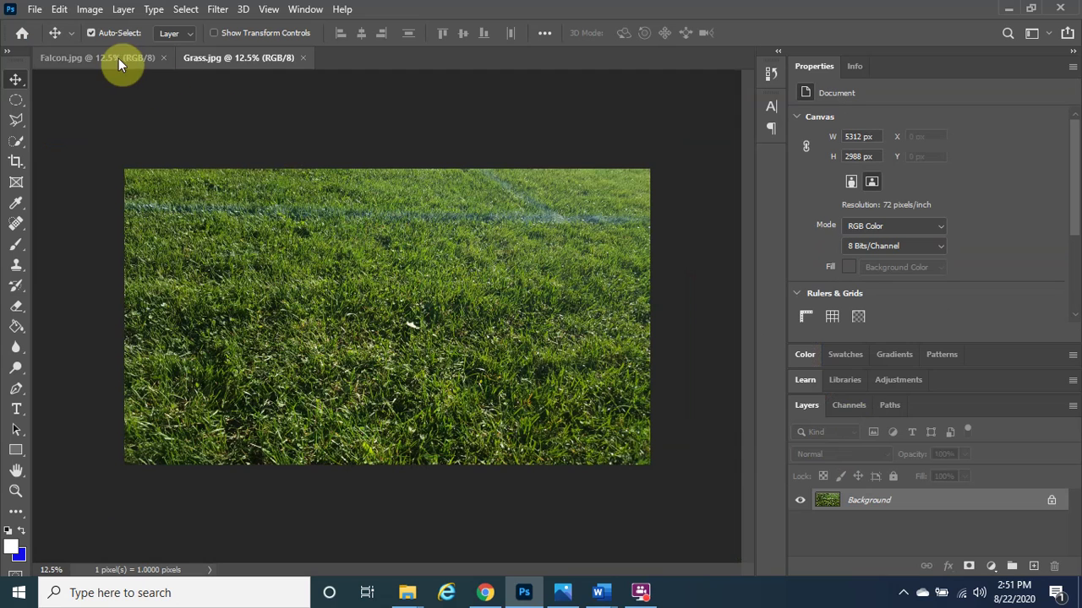
- Duplicate Falcon.jpg's Background layer into a Background copy layer
{"action": "left_click", "coordinate": [111, 57]}
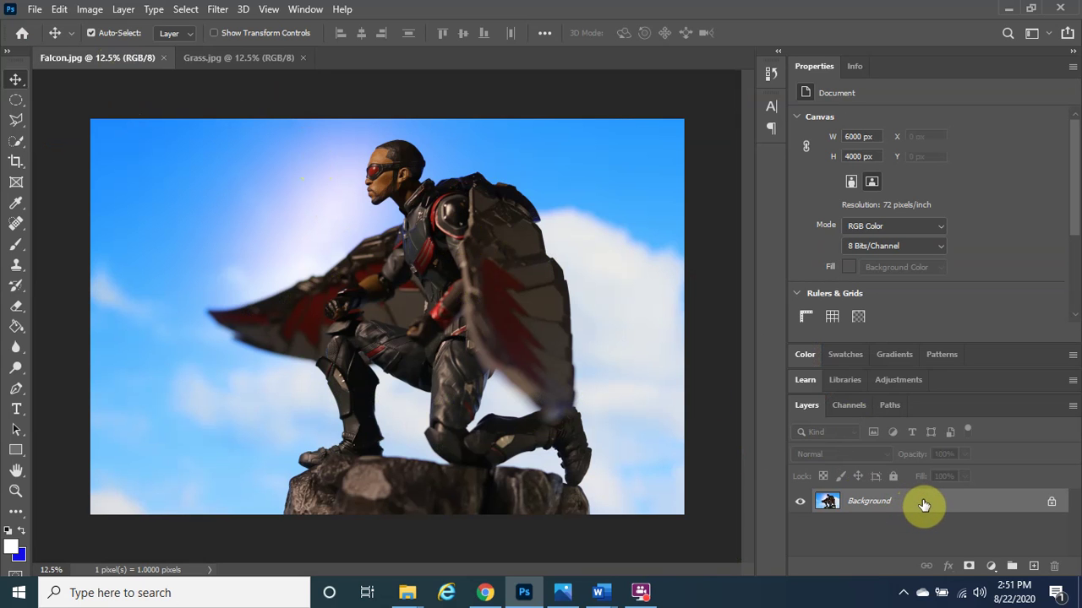
{"action": "left_click_drag", "start_coordinate": [924, 504], "coordinate": [1032, 566]}
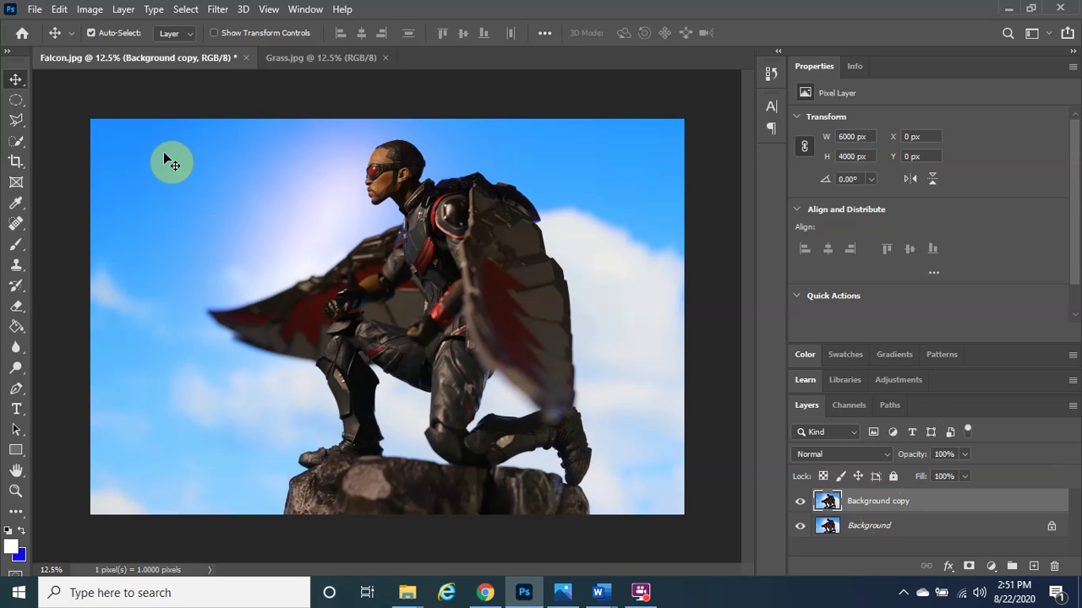
- Select the sky around the falcon figure with the Quick Selection Tool
{"action": "left_click", "coordinate": [15, 142]}
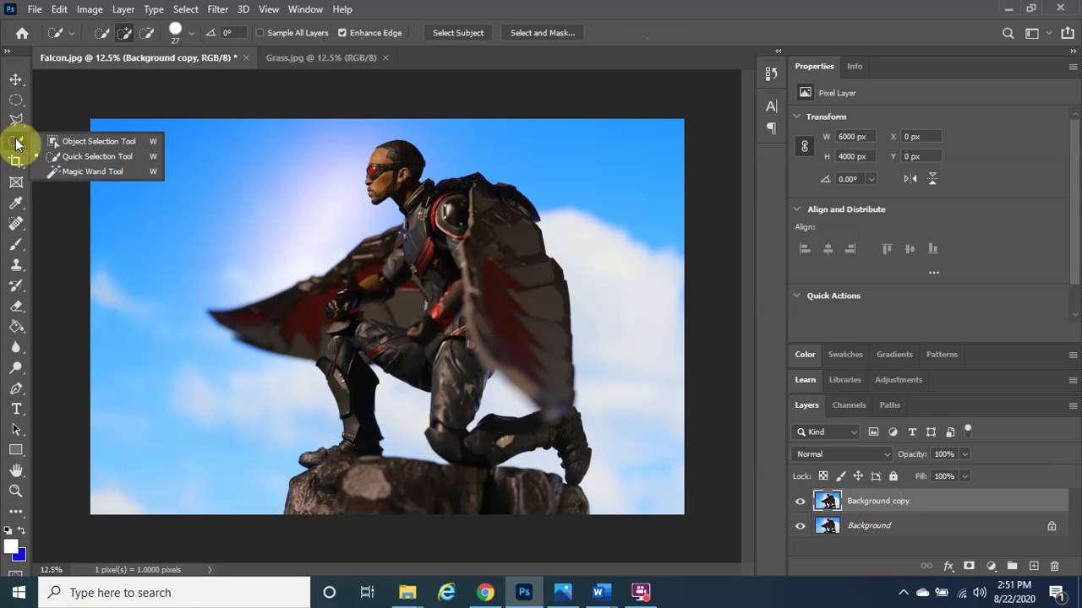
{"action": "left_click", "coordinate": [72, 161]}
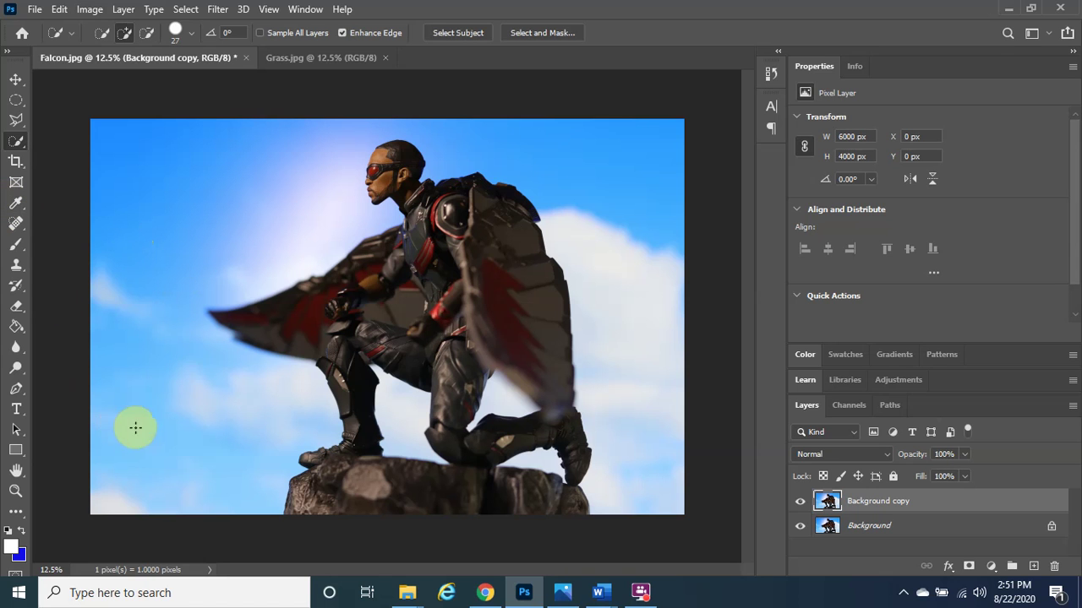
{"action": "mouse_move", "coordinate": [141, 473]}
{"action": "left_mouse_down"}
{"action": "mouse_move", "coordinate": [141, 245]}
{"action": "mouse_move", "coordinate": [161, 217]}
{"action": "mouse_move", "coordinate": [208, 201]}
{"action": "mouse_move", "coordinate": [261, 153]}
{"action": "mouse_move", "coordinate": [345, 131]}
{"action": "mouse_move", "coordinate": [544, 130]}
{"action": "mouse_move", "coordinate": [617, 161]}
{"action": "mouse_move", "coordinate": [652, 248]}
{"action": "mouse_move", "coordinate": [663, 322]}
{"action": "mouse_move", "coordinate": [660, 441]}
{"action": "mouse_move", "coordinate": [641, 489]}
{"action": "mouse_move", "coordinate": [584, 507]}
{"action": "mouse_move", "coordinate": [469, 495]}
{"action": "mouse_move", "coordinate": [319, 503]}
{"action": "mouse_move", "coordinate": [496, 506]}
{"action": "mouse_move", "coordinate": [517, 495]}
{"action": "mouse_move", "coordinate": [543, 465]}
{"action": "mouse_move", "coordinate": [525, 486]}
{"action": "mouse_move", "coordinate": [430, 493]}
{"action": "mouse_move", "coordinate": [397, 410]}
{"action": "mouse_move", "coordinate": [493, 397]}
{"action": "left_mouse_up"}
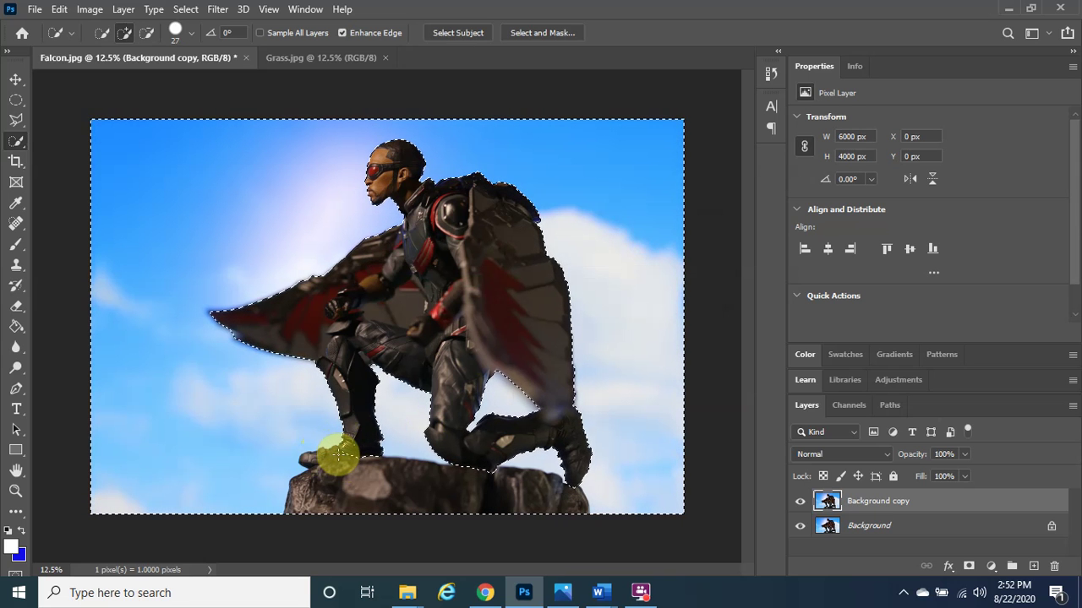
- Subtract the area by the left foot, then delete the selected background
{"action": "key", "text": "alt"}
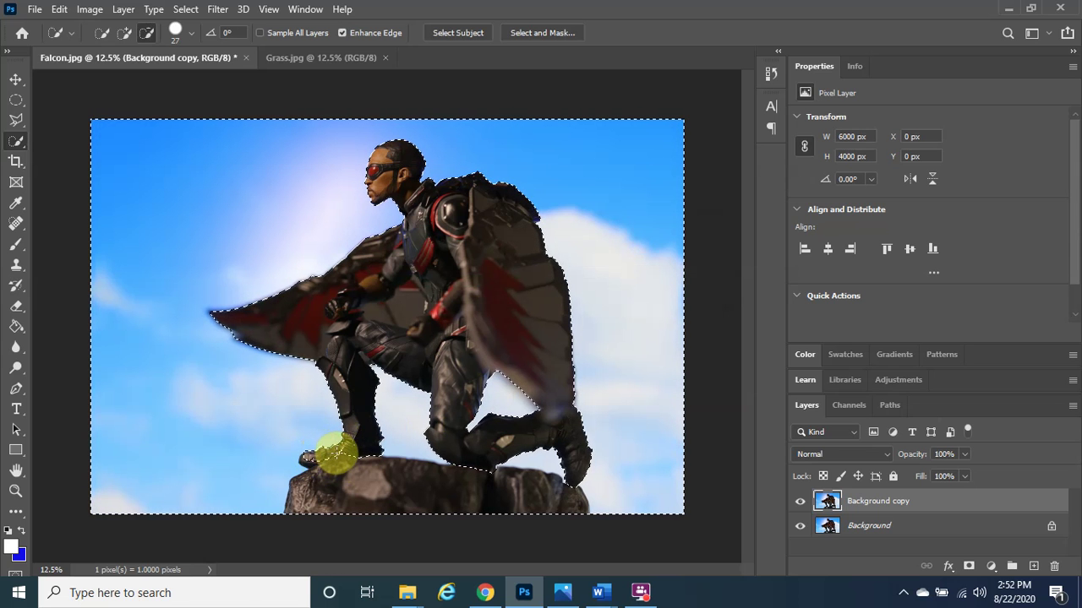
{"action": "left_click_drag", "start_coordinate": [315, 459], "coordinate": [351, 454]}
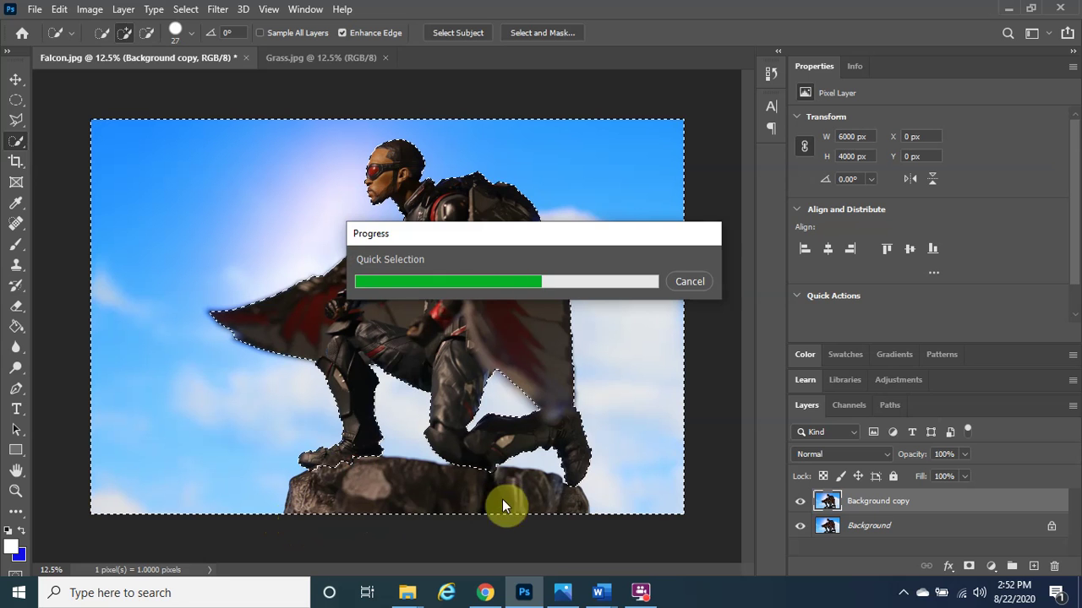
{"action": "key", "text": "Delete"}
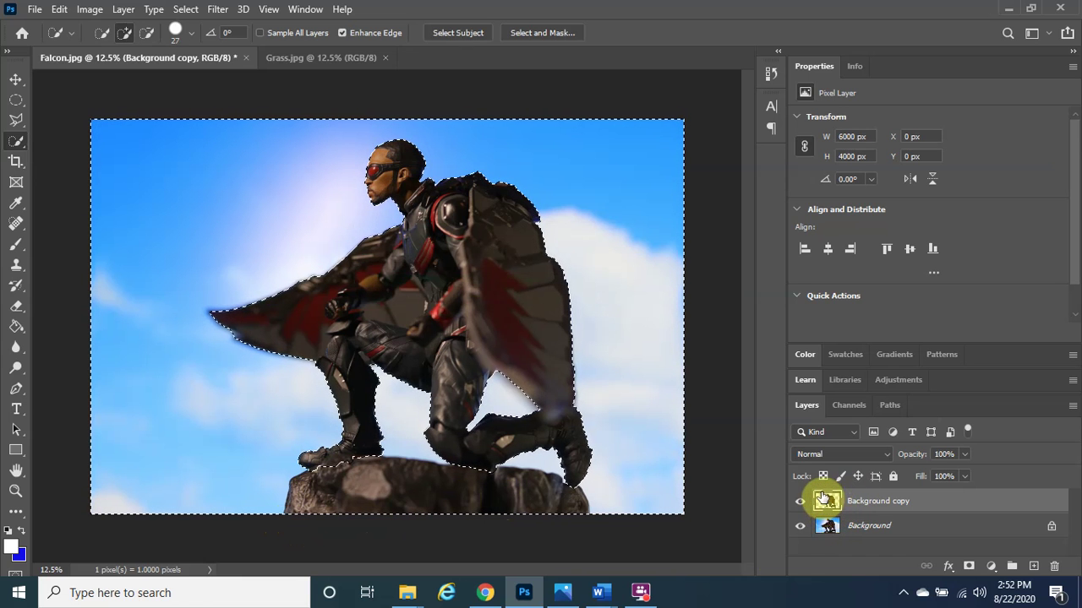
- Hide the original Background layer and drag the cut-out figure toward the Grass.jpg tab
{"action": "left_click", "coordinate": [800, 531]}
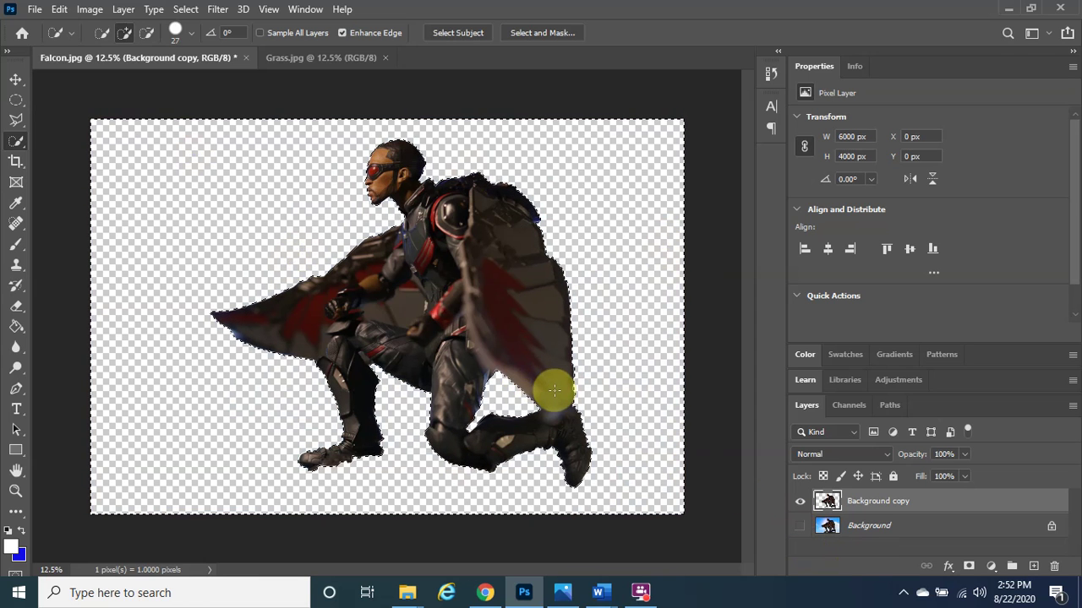
{"action": "left_click", "coordinate": [17, 85]}
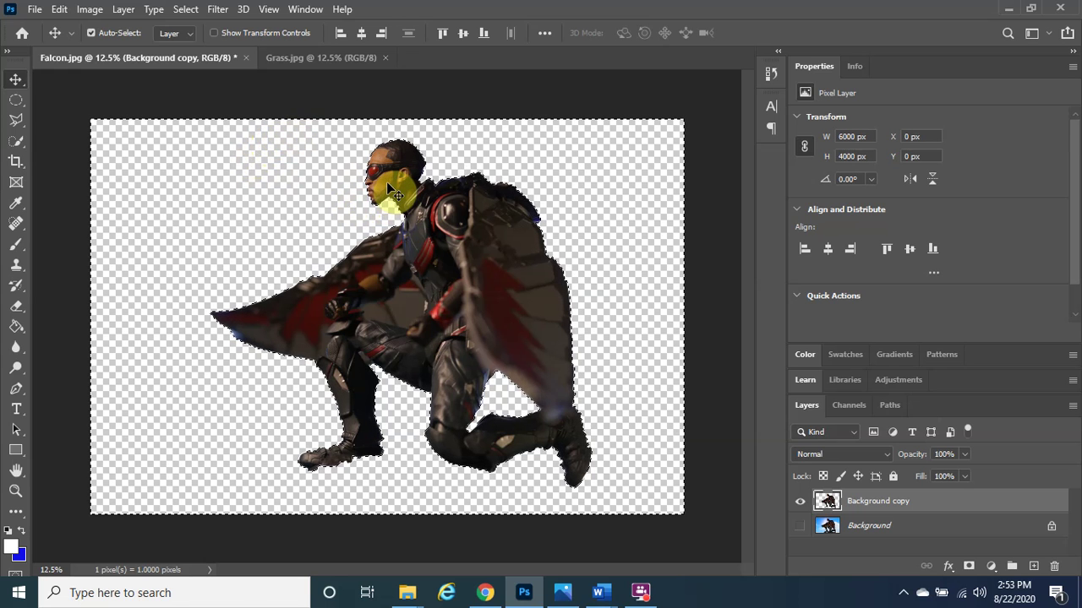
{"action": "left_click", "coordinate": [16, 79]}
{"action": "left_click_drag", "start_coordinate": [442, 169], "coordinate": [322, 64]}
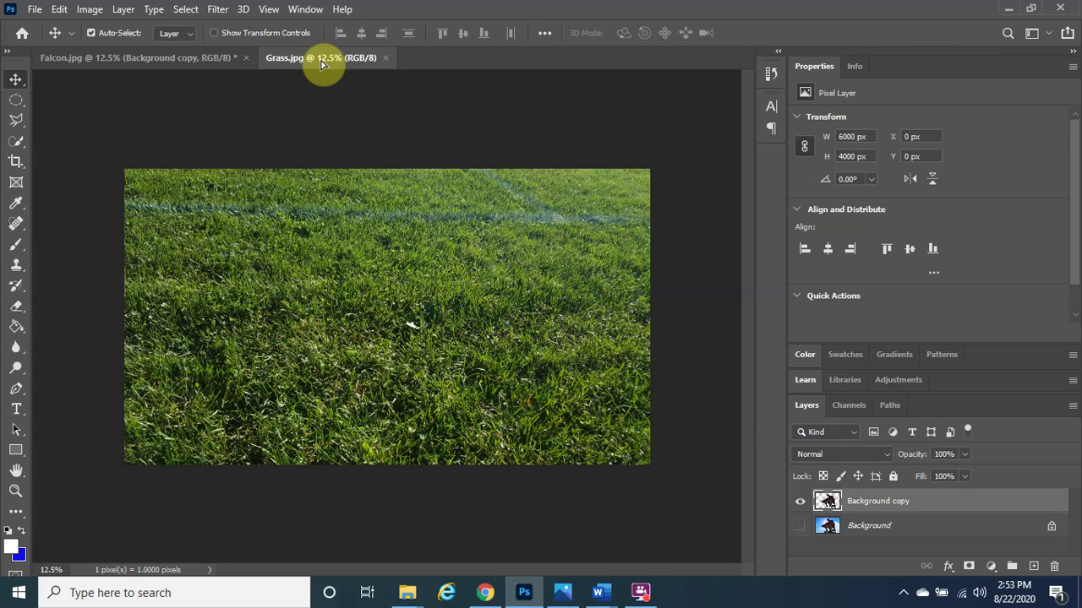
- Drop the cut-out falcon onto the grass canvas and start Free Transform
{"action": "left_click_drag", "start_coordinate": [322, 64], "coordinate": [342, 289]}
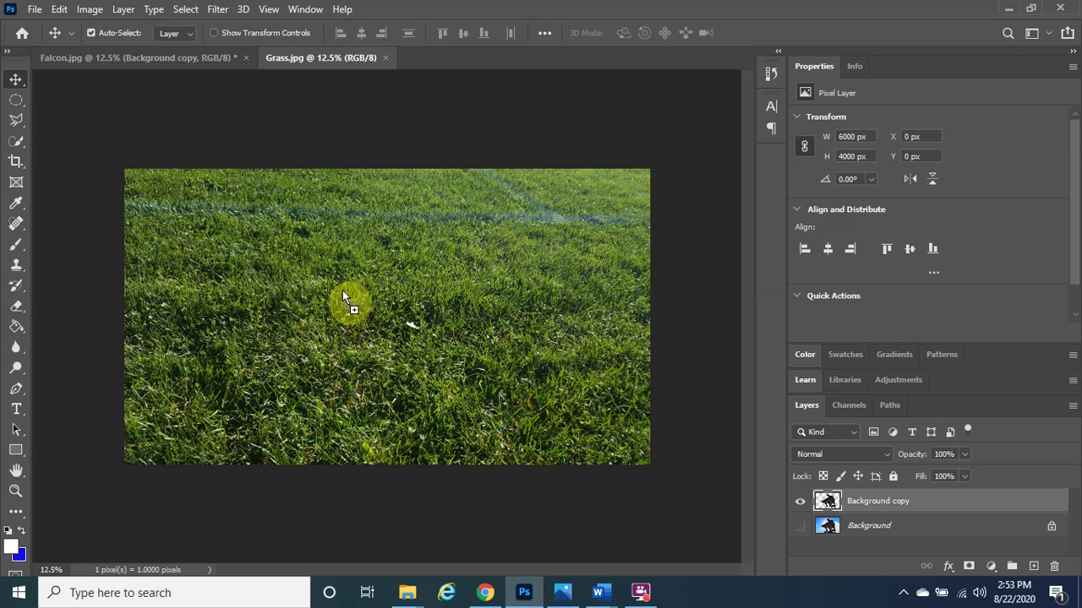
{"action": "left_click_drag", "start_coordinate": [342, 290], "coordinate": [342, 289]}
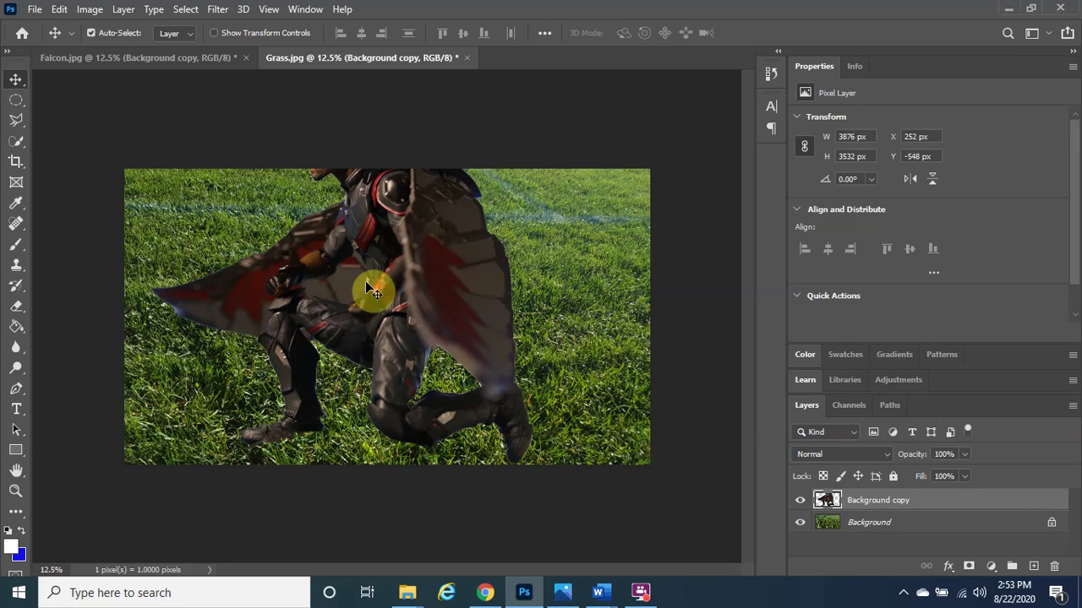
{"action": "key", "text": "ctrl"}
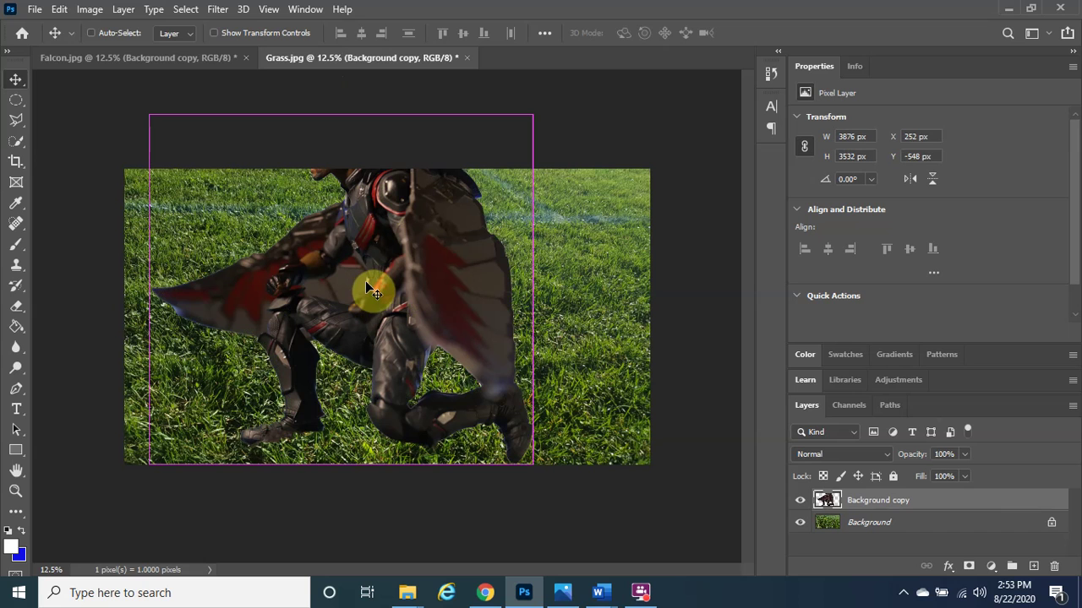
{"action": "key", "text": "ctrl+t"}
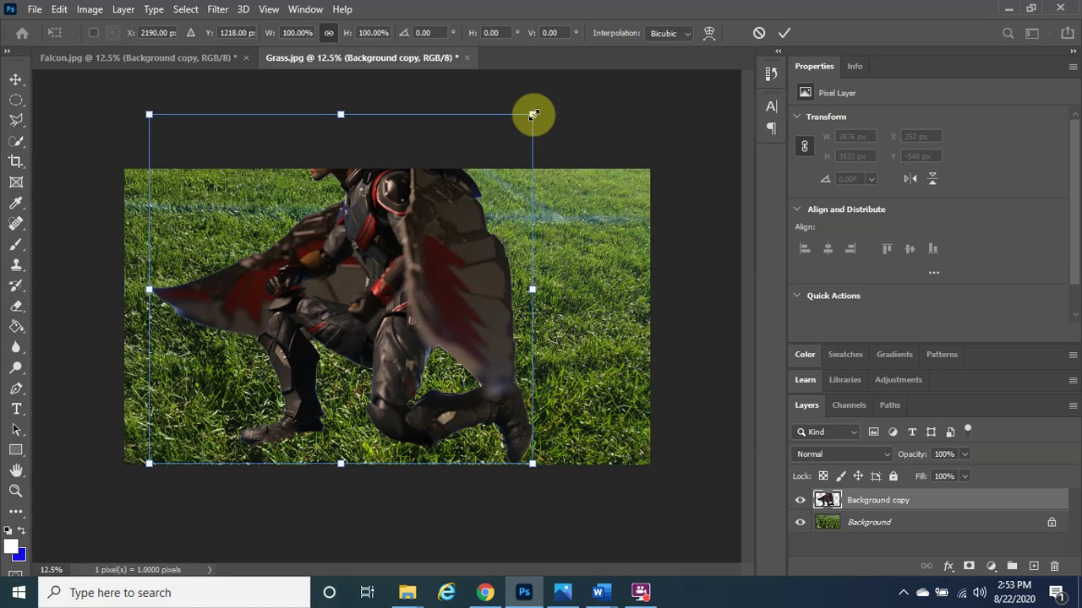
- Scale the falcon to about 47% (1823 × 1662 px), move it up and right, and commit
{"action": "left_click_drag", "start_coordinate": [534, 114], "coordinate": [388, 232]}
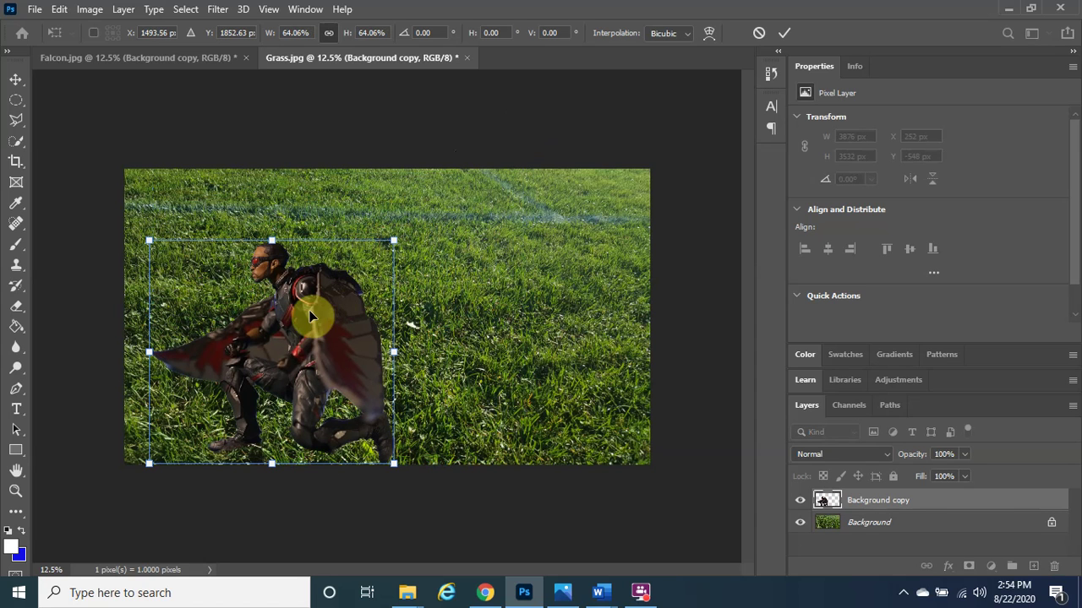
{"action": "left_click_drag", "start_coordinate": [291, 331], "coordinate": [395, 294]}
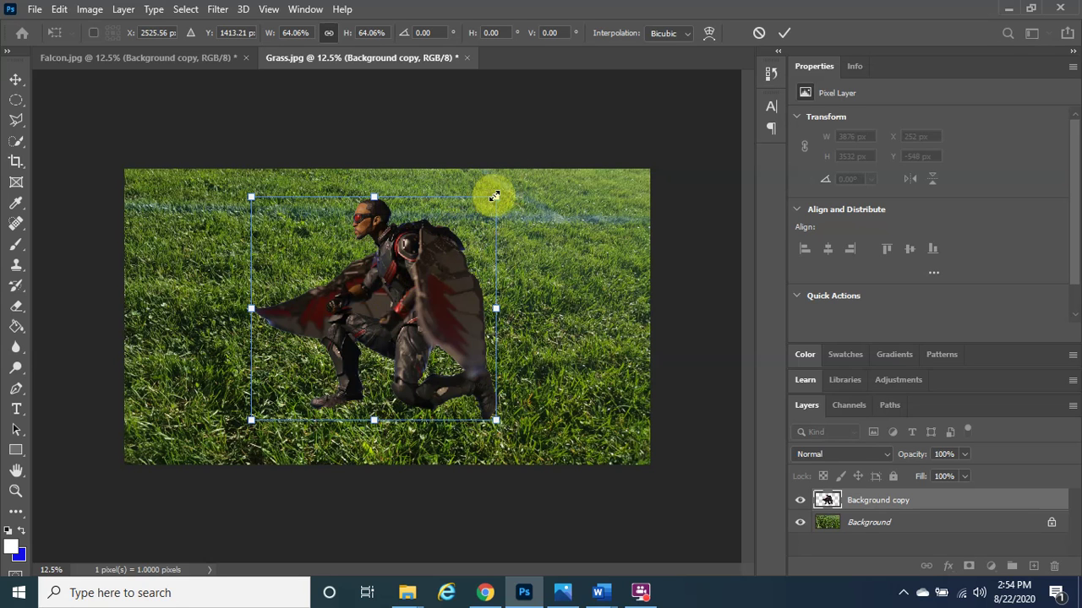
{"action": "left_click_drag", "start_coordinate": [495, 197], "coordinate": [450, 230]}
{"action": "left_click_drag", "start_coordinate": [377, 291], "coordinate": [406, 272]}
{"action": "left_click_drag", "start_coordinate": [479, 215], "coordinate": [463, 223]}
{"action": "left_click_drag", "start_coordinate": [415, 285], "coordinate": [416, 244]}
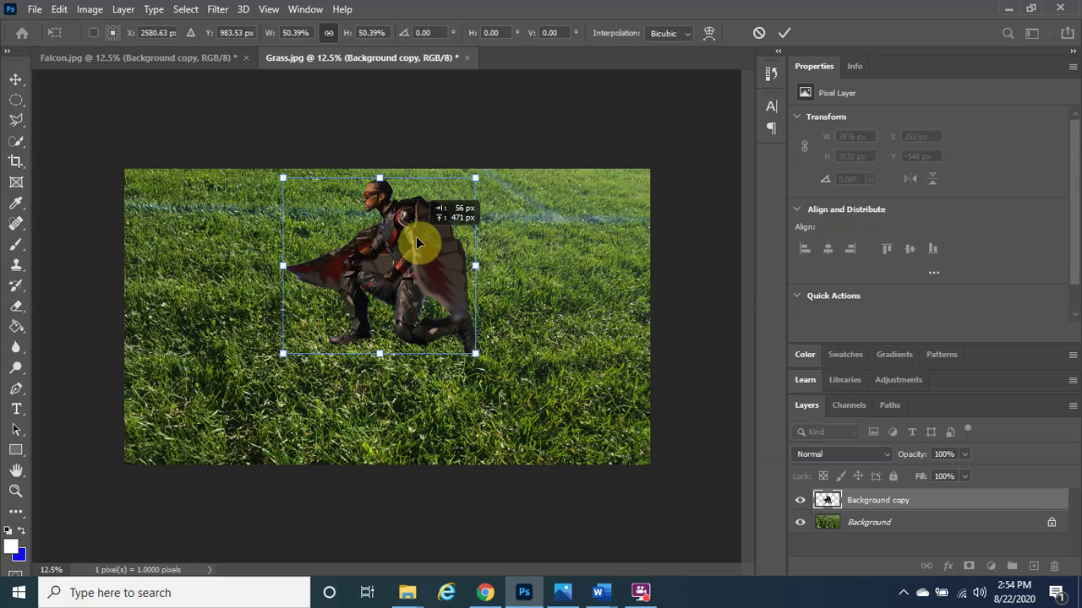
{"action": "left_click_drag", "start_coordinate": [416, 243], "coordinate": [416, 243]}
{"action": "left_click_drag", "start_coordinate": [467, 179], "coordinate": [459, 185]}
{"action": "left_click_drag", "start_coordinate": [423, 232], "coordinate": [427, 225]}
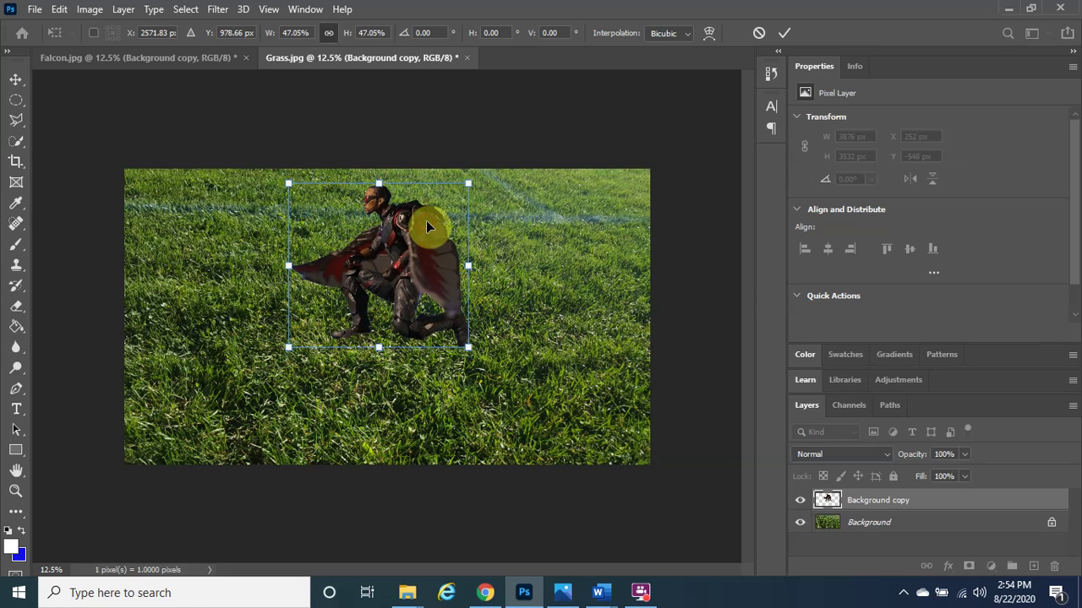
{"action": "left_click", "coordinate": [781, 33]}
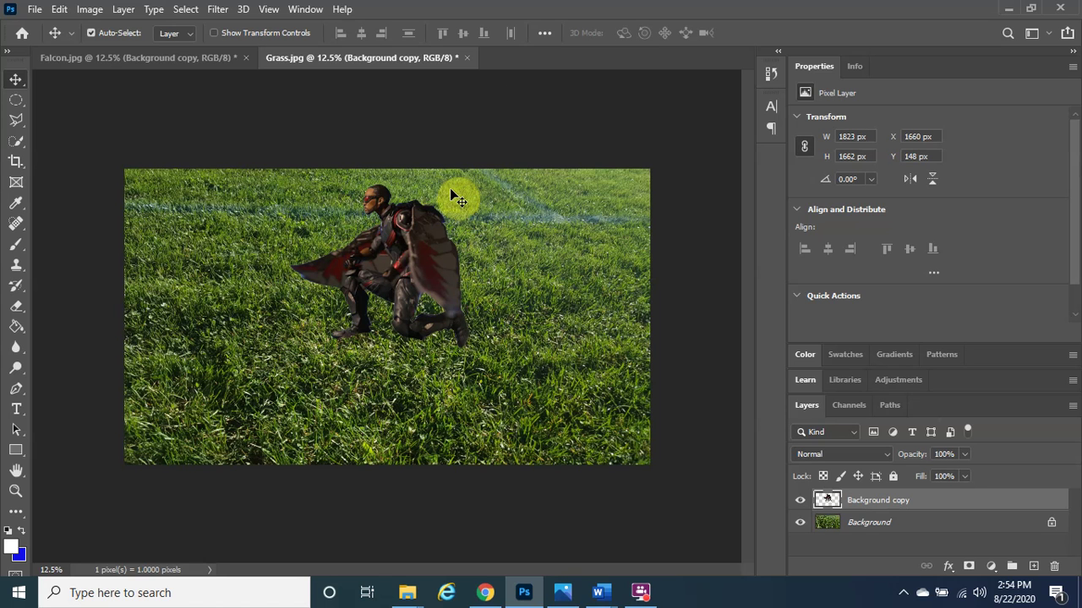
- Save the composite on the computer as 'falcon on a grass final.psd'
{"action": "left_click", "coordinate": [35, 10]}
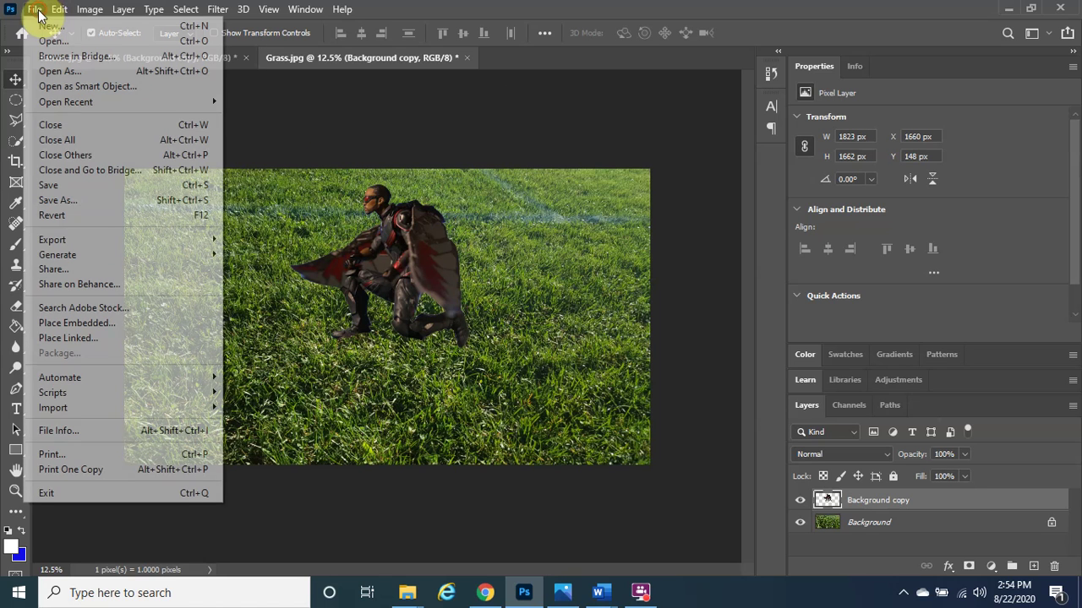
{"action": "left_click", "coordinate": [100, 202]}
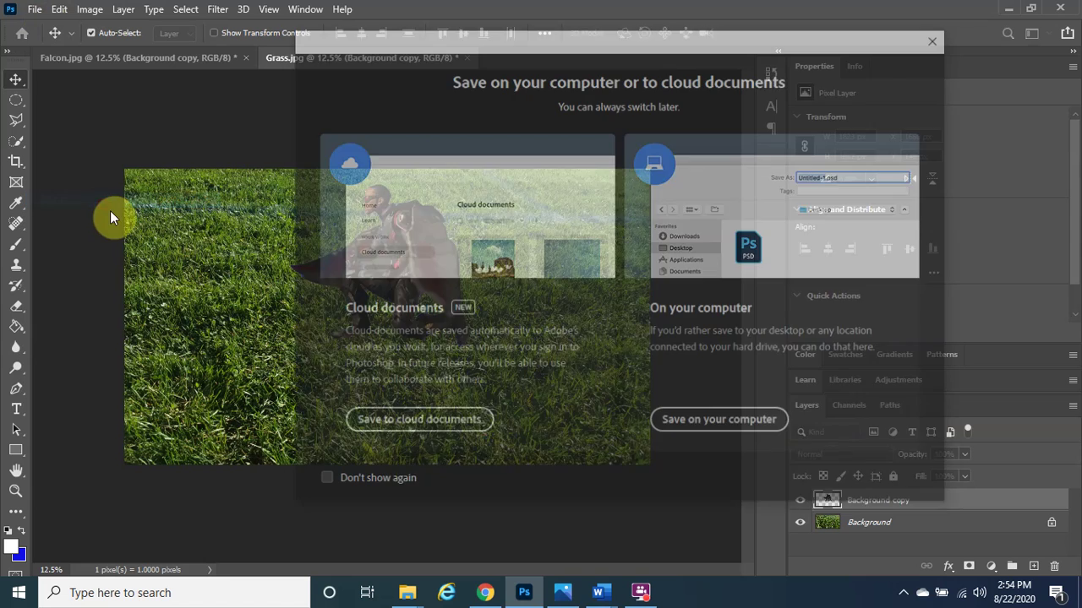
{"action": "left_click", "coordinate": [718, 429]}
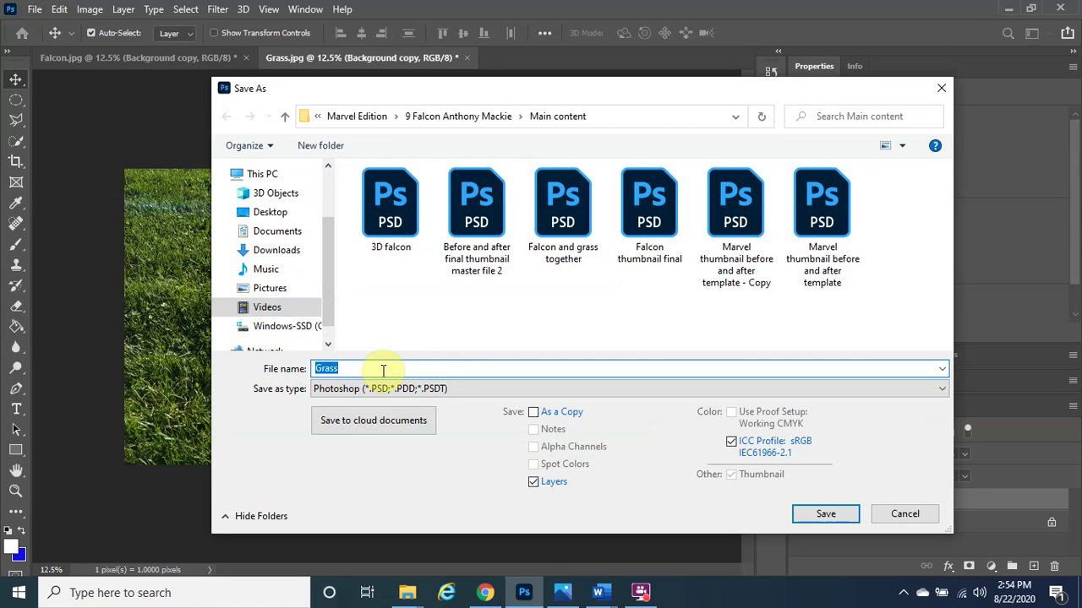
{"action": "type", "text": "falcon on a grass final"}
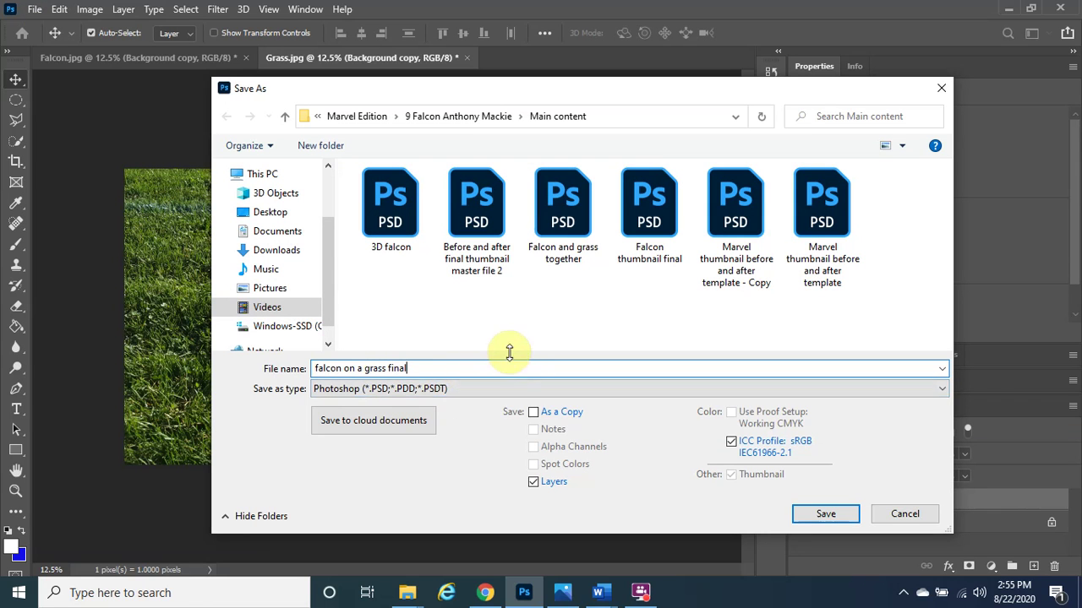
{"action": "left_click", "coordinate": [825, 514]}
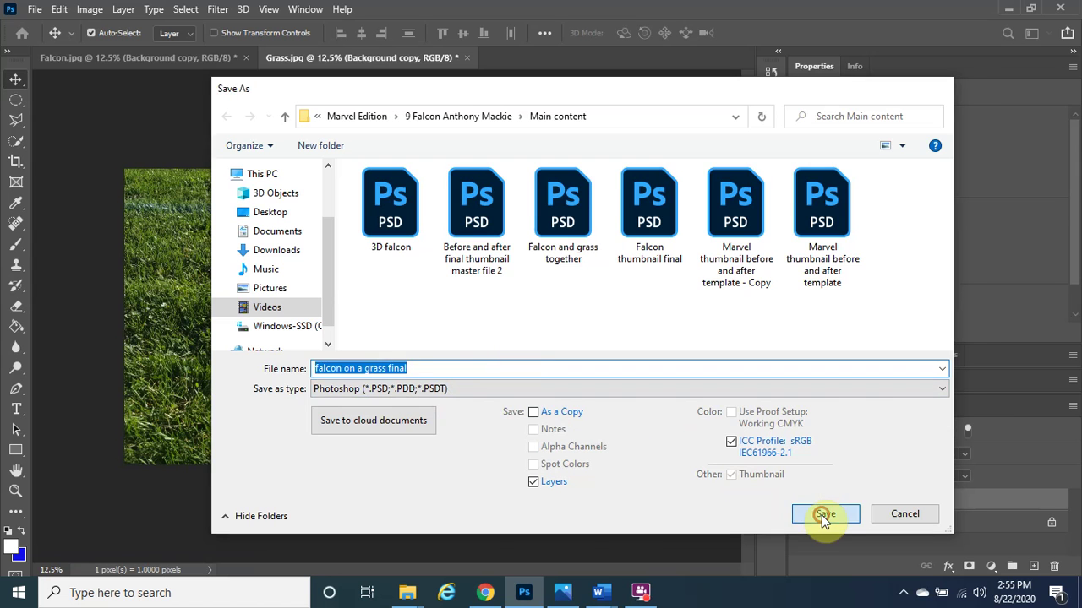
{"action": "left_click", "coordinate": [719, 161]}
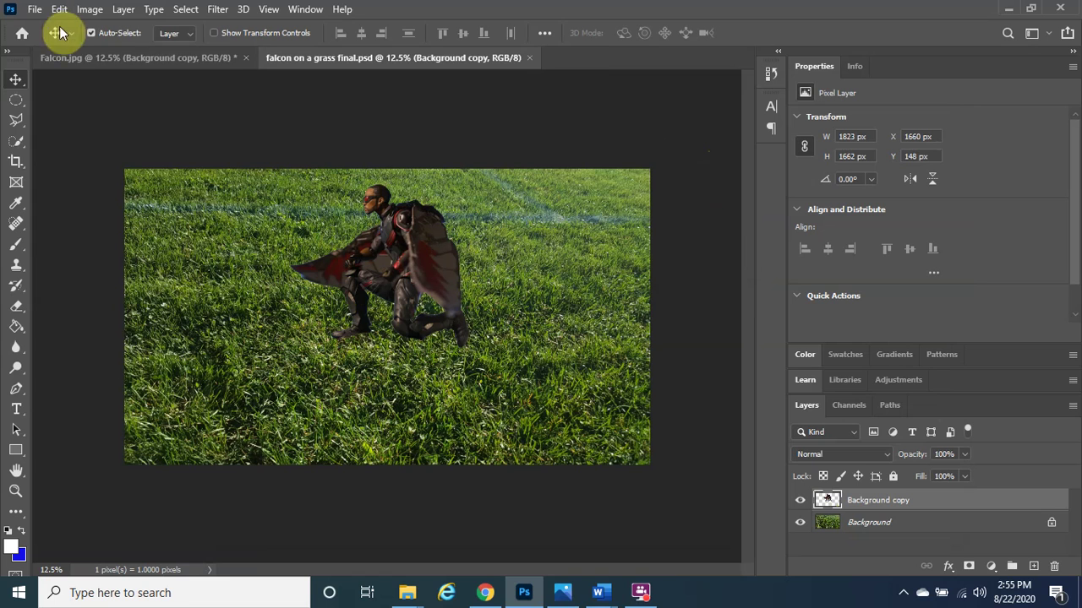
- Start another Save As to the local computer for a different format
{"action": "left_click", "coordinate": [31, 10]}
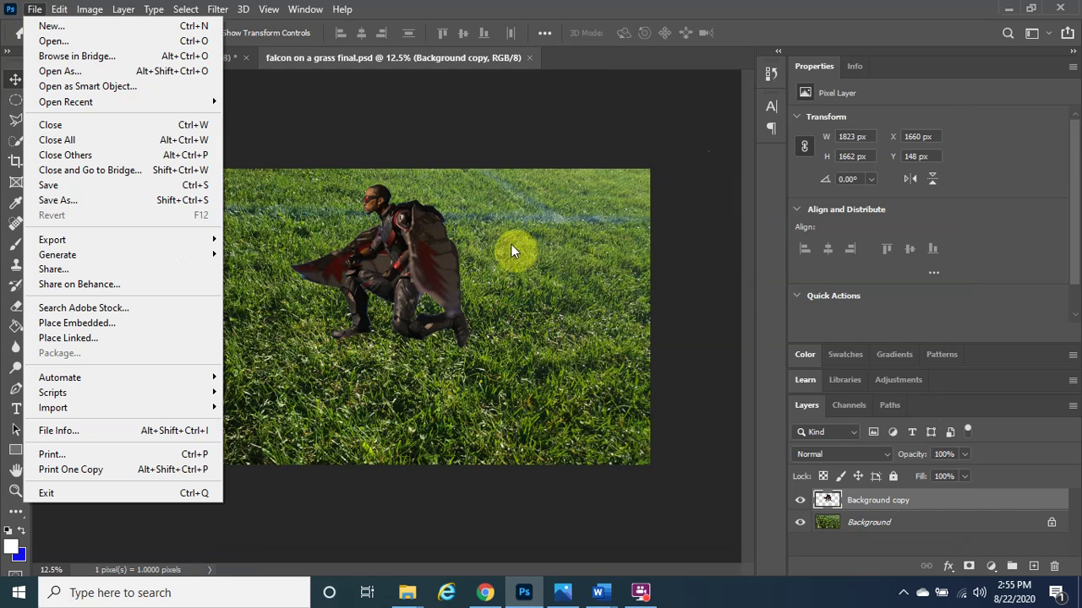
{"action": "left_click", "coordinate": [117, 202]}
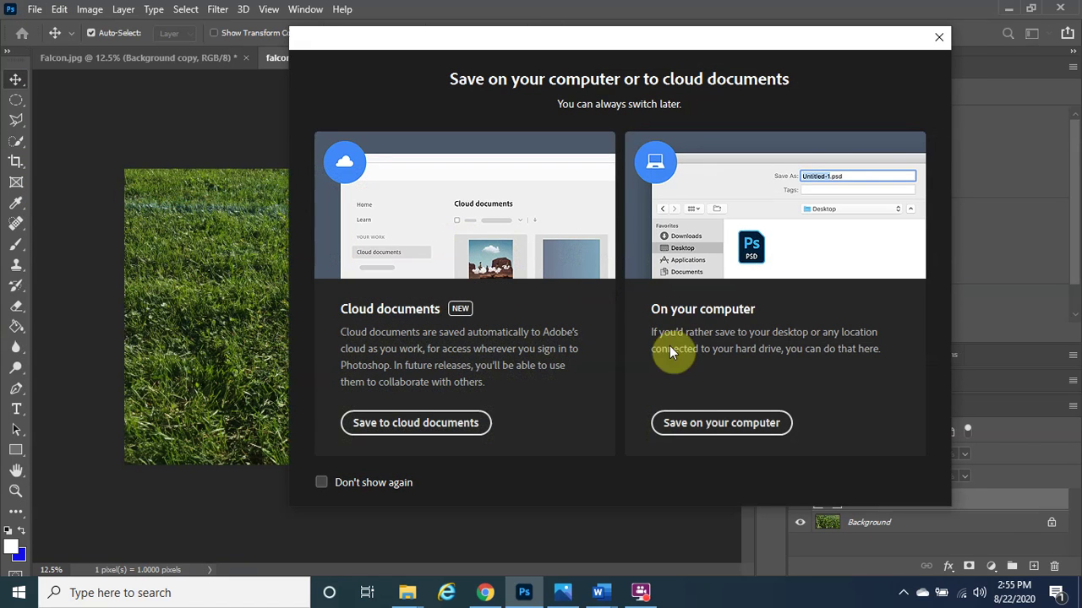
{"action": "left_click", "coordinate": [701, 424]}
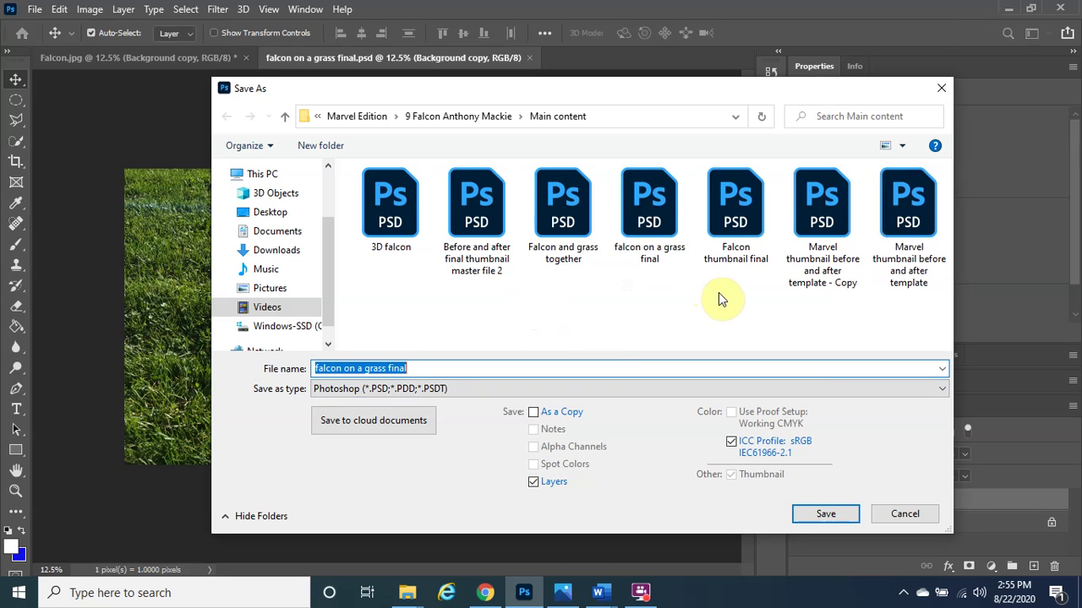
- Save a JPEG copy named 'falcon on a grass final' at quality 10 (Maximum)
{"action": "left_click", "coordinate": [350, 394]}
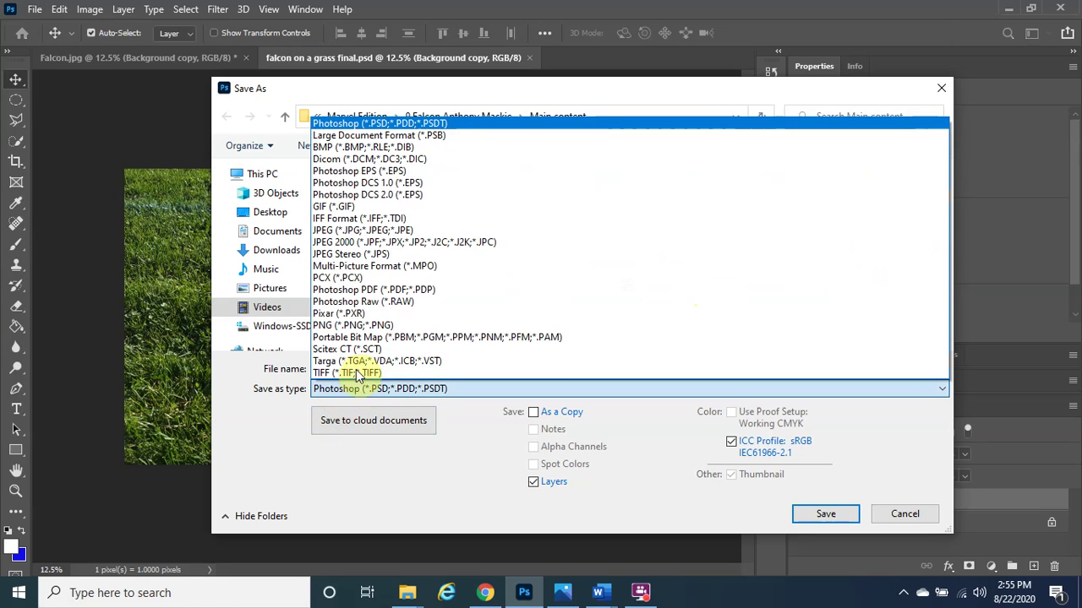
{"action": "left_click", "coordinate": [414, 231]}
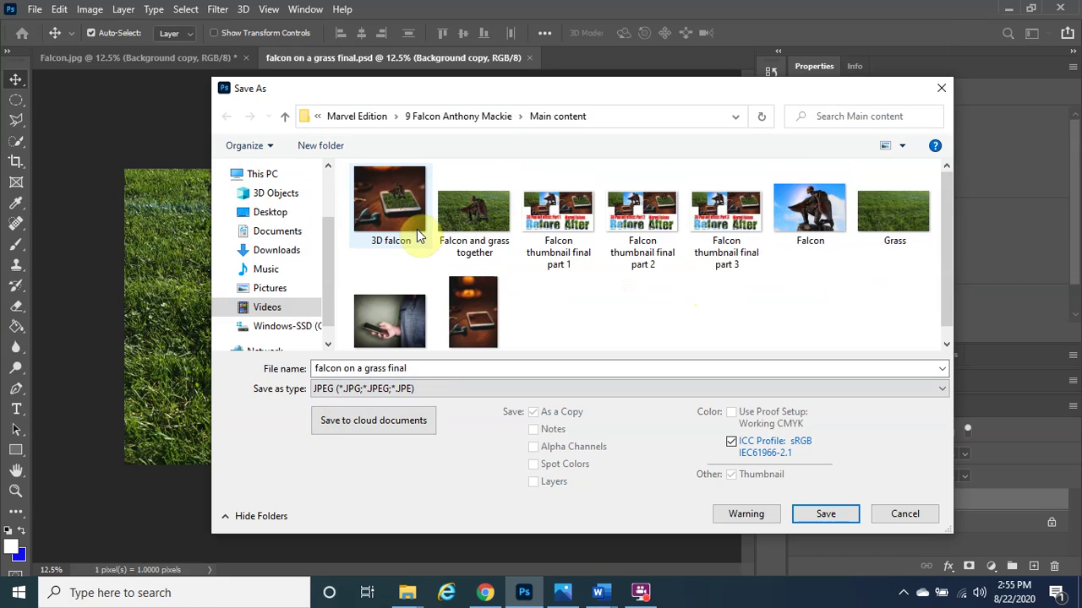
{"action": "left_click", "coordinate": [502, 367]}
{"action": "left_click", "coordinate": [503, 368]}
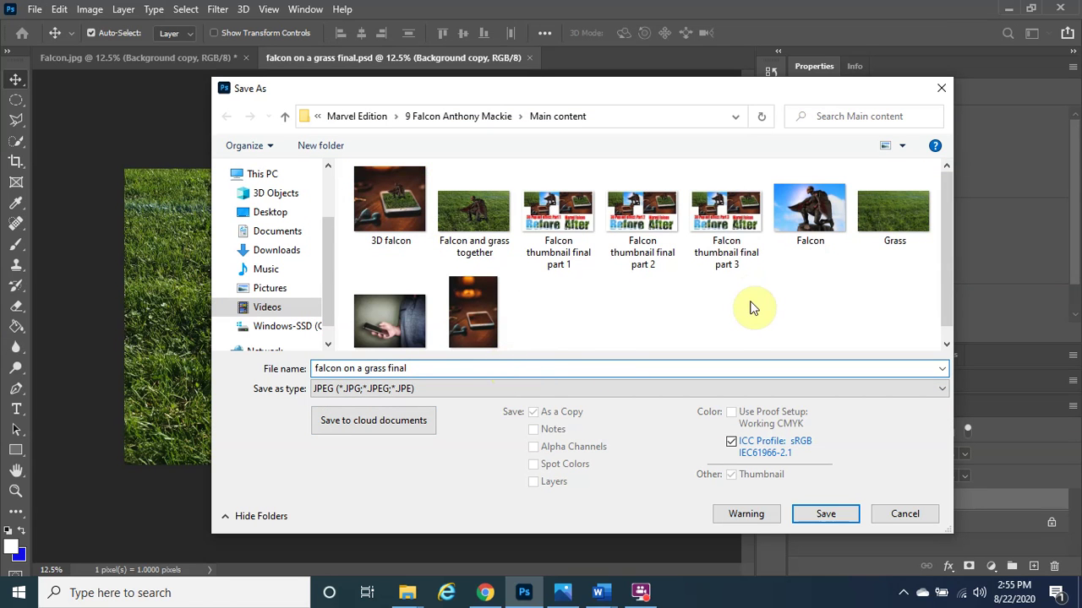
{"action": "left_click", "coordinate": [826, 514]}
{"action": "left_click", "coordinate": [639, 222]}
{"action": "left_click", "coordinate": [665, 166]}
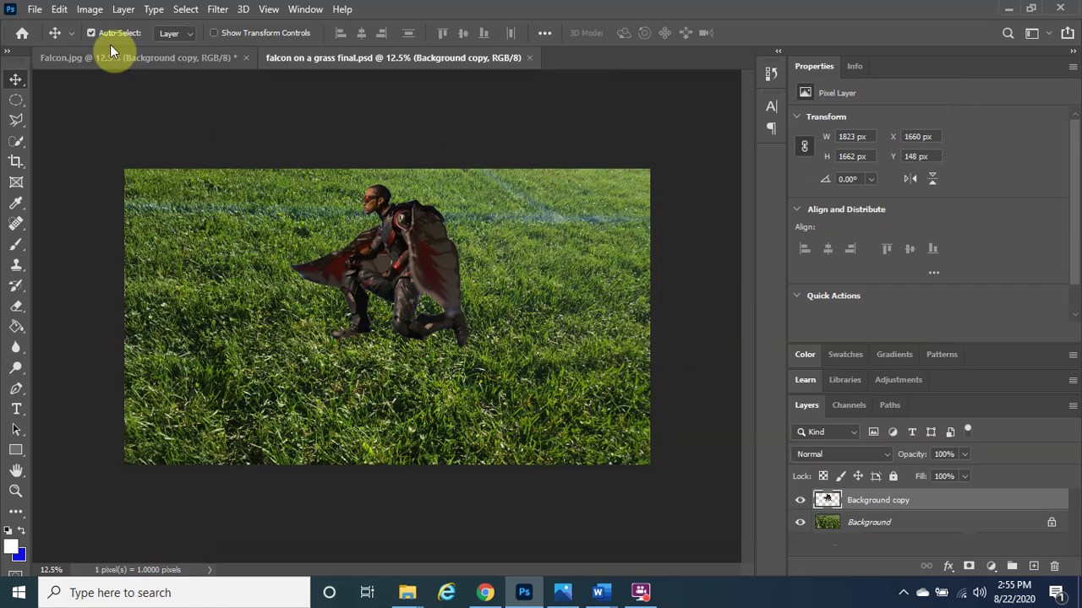
- Open Phone on table.jpg (2754 × 4075 px) as a new document
{"action": "left_click", "coordinate": [38, 9]}
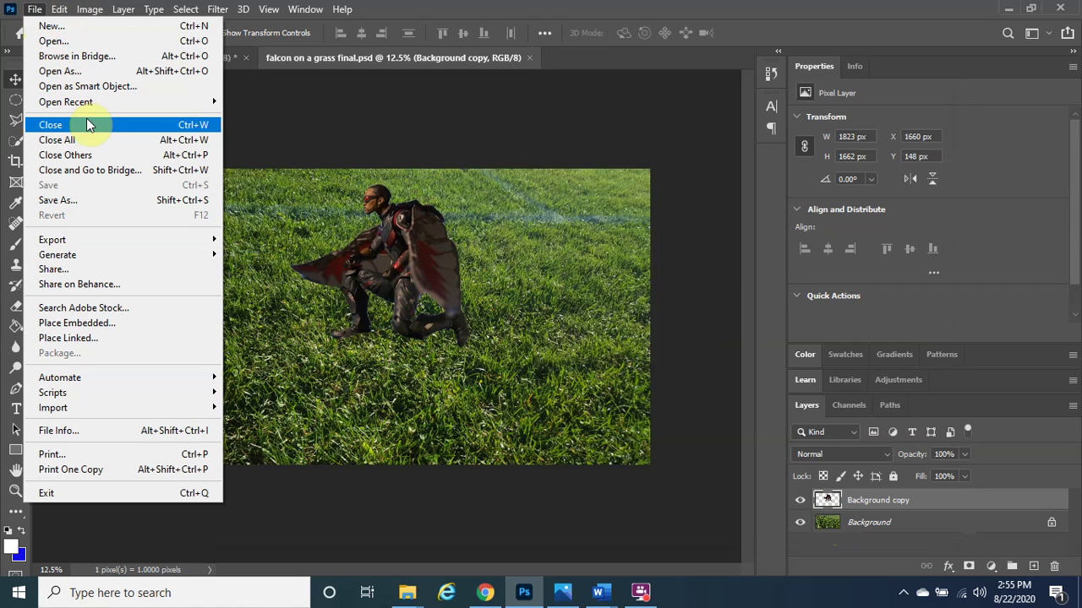
{"action": "left_click", "coordinate": [69, 41]}
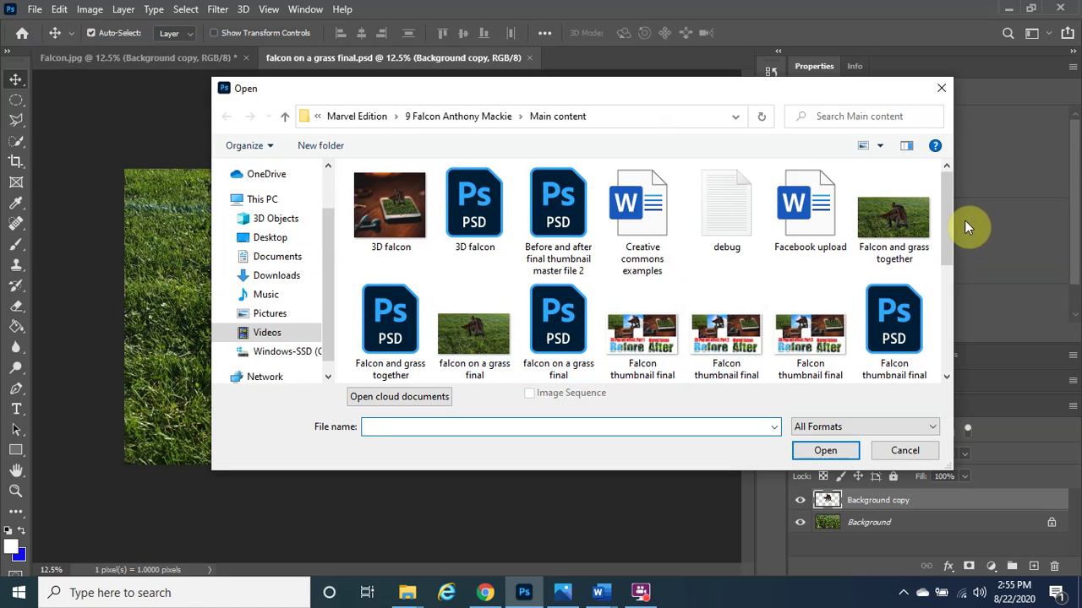
{"action": "left_click_drag", "start_coordinate": [945, 229], "coordinate": [943, 333]}
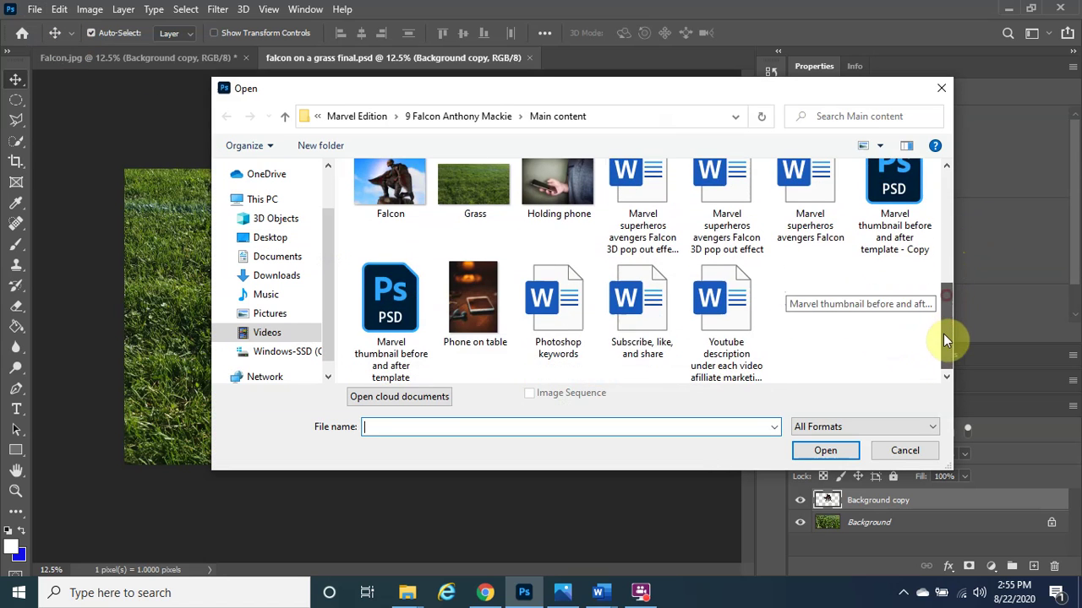
{"action": "left_click", "coordinate": [472, 301]}
{"action": "left_click", "coordinate": [832, 452]}
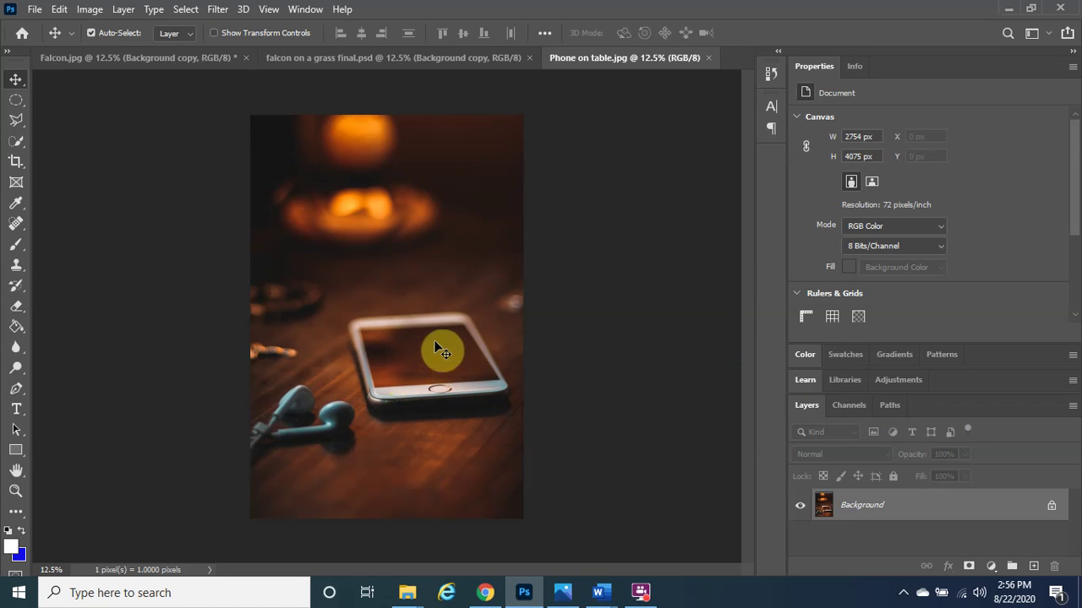
- Crop the top and bottom of Phone on table.jpg to 2754 × 2381 px around the phone
{"action": "left_click", "coordinate": [16, 162]}
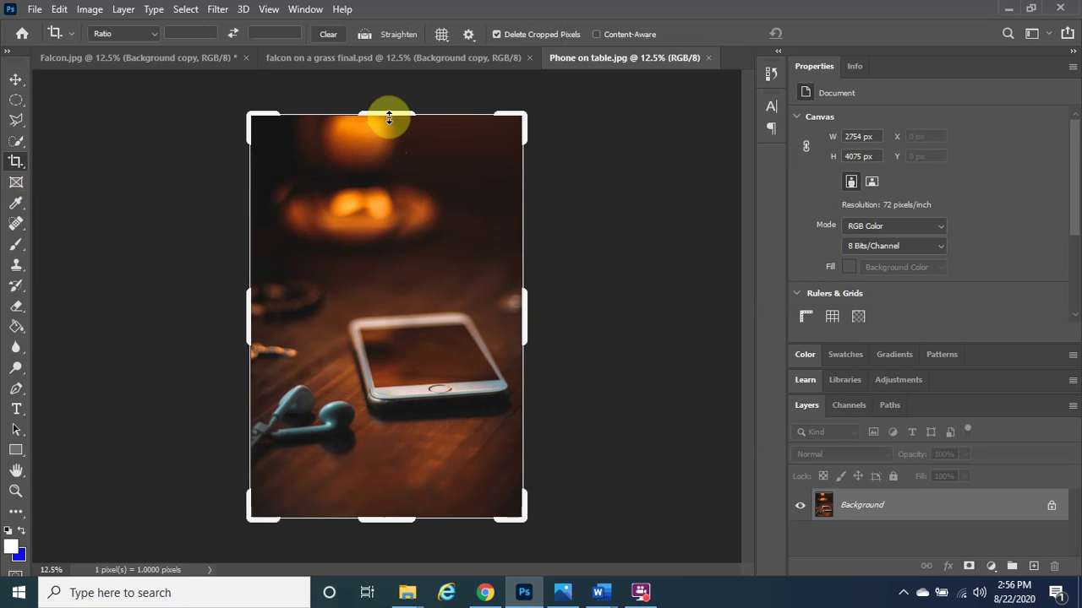
{"action": "left_click_drag", "start_coordinate": [389, 118], "coordinate": [393, 176]}
{"action": "left_click_drag", "start_coordinate": [391, 455], "coordinate": [411, 436]}
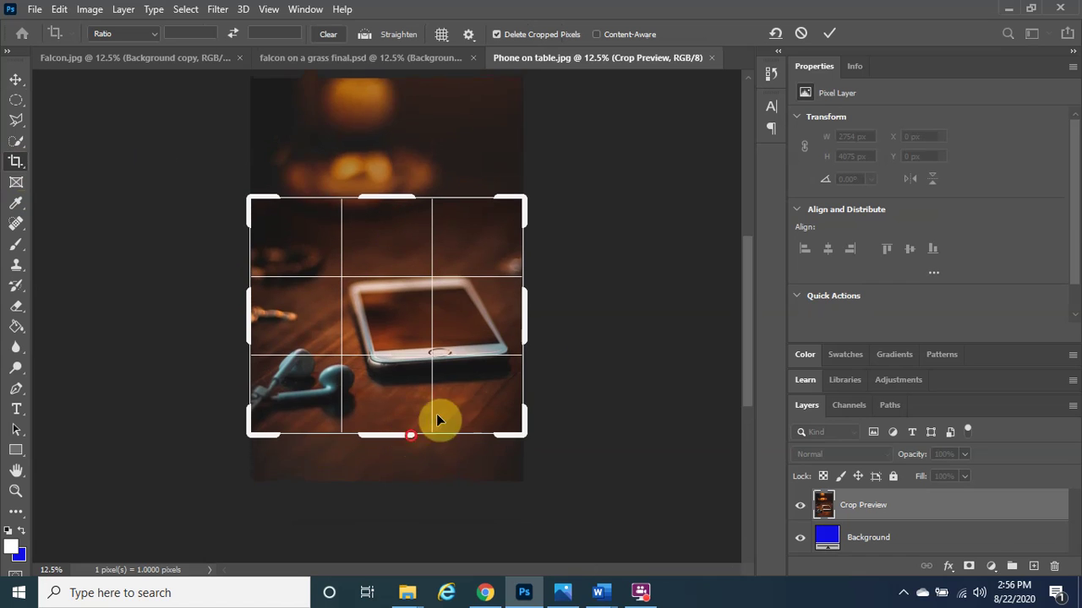
{"action": "left_click", "coordinate": [833, 35]}
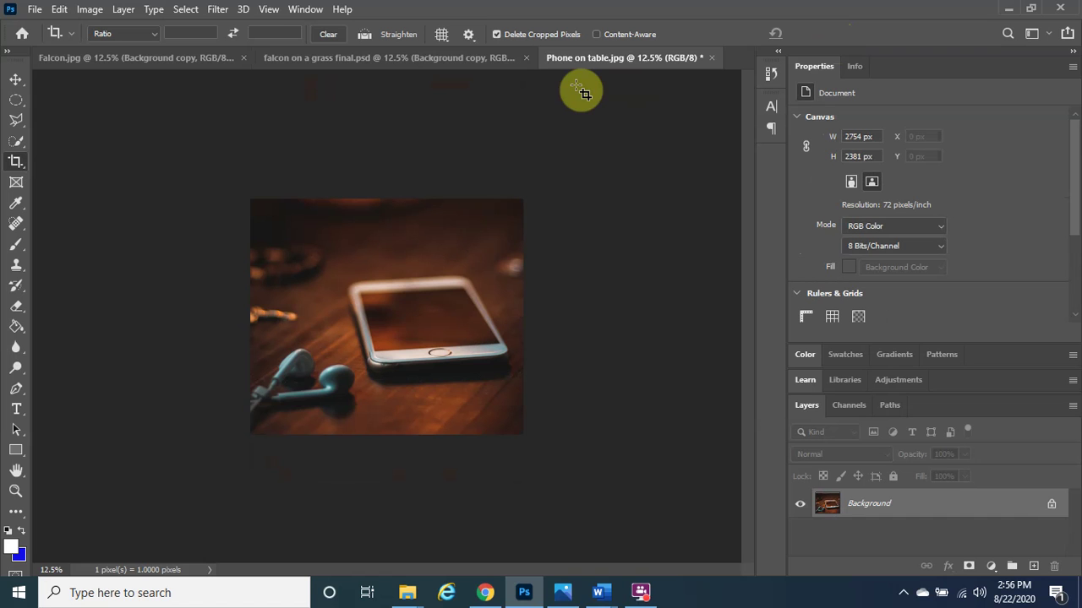
- Open the image 'falcon on a grass final.jpg' in a new document tab
{"action": "left_click", "coordinate": [34, 10]}
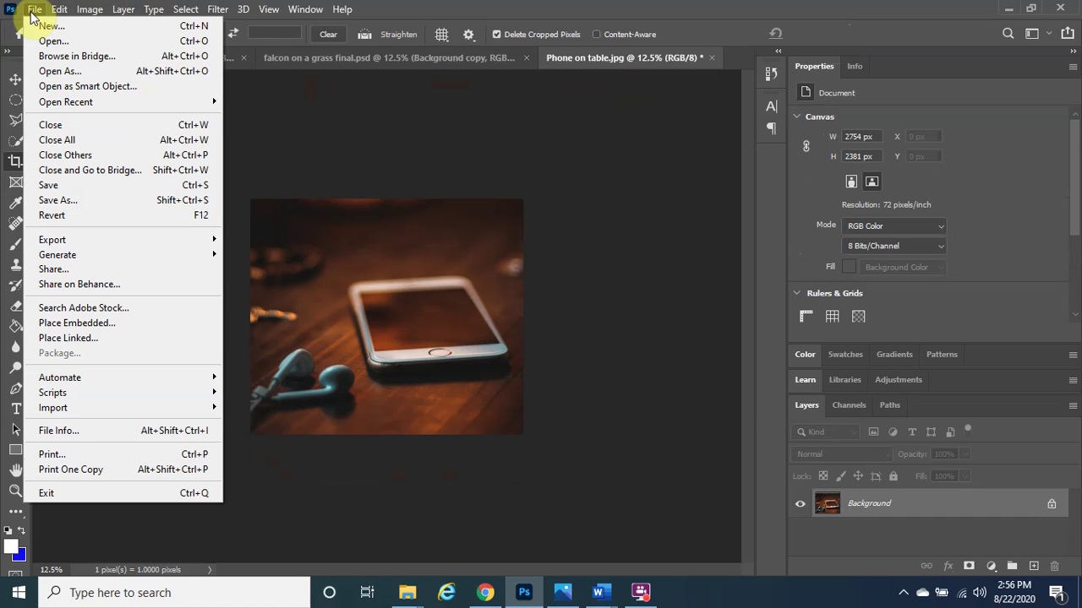
{"action": "left_click", "coordinate": [52, 42]}
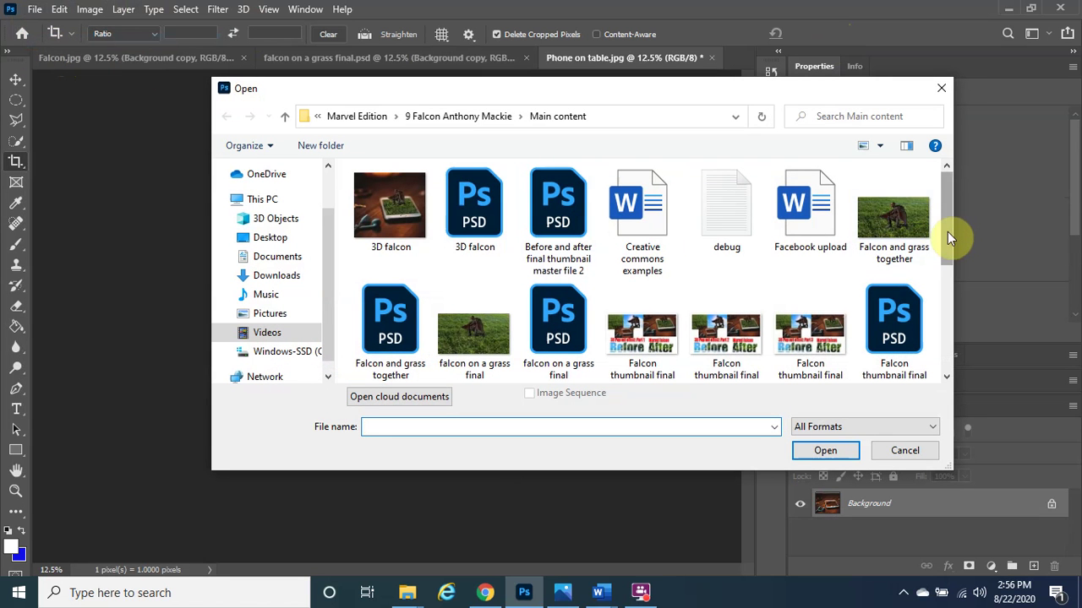
{"action": "left_click_drag", "start_coordinate": [947, 232], "coordinate": [951, 275]}
{"action": "left_click", "coordinate": [480, 238]}
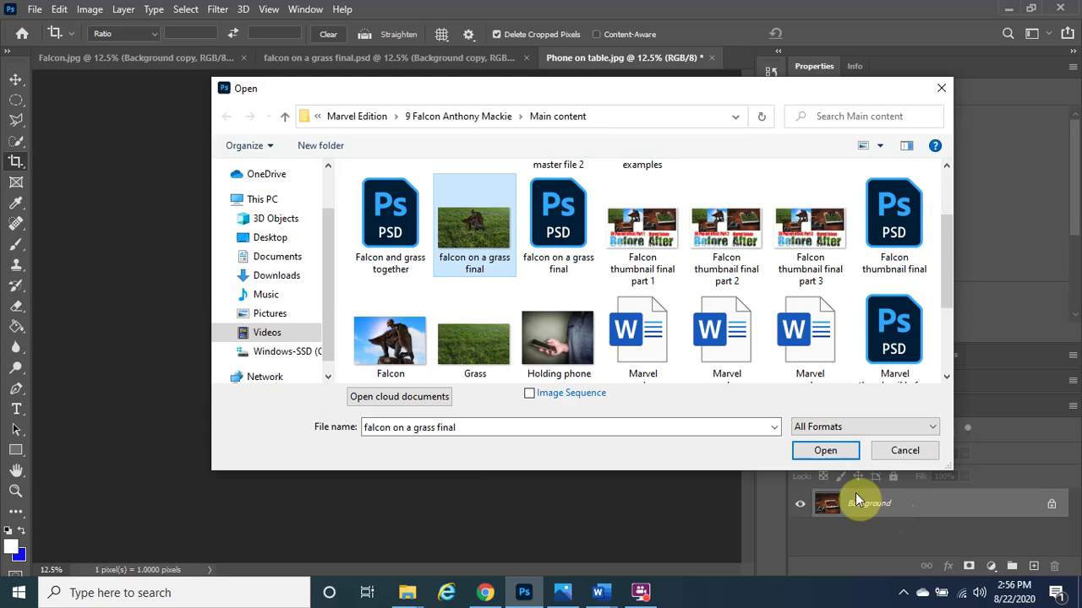
{"action": "left_click", "coordinate": [826, 455]}
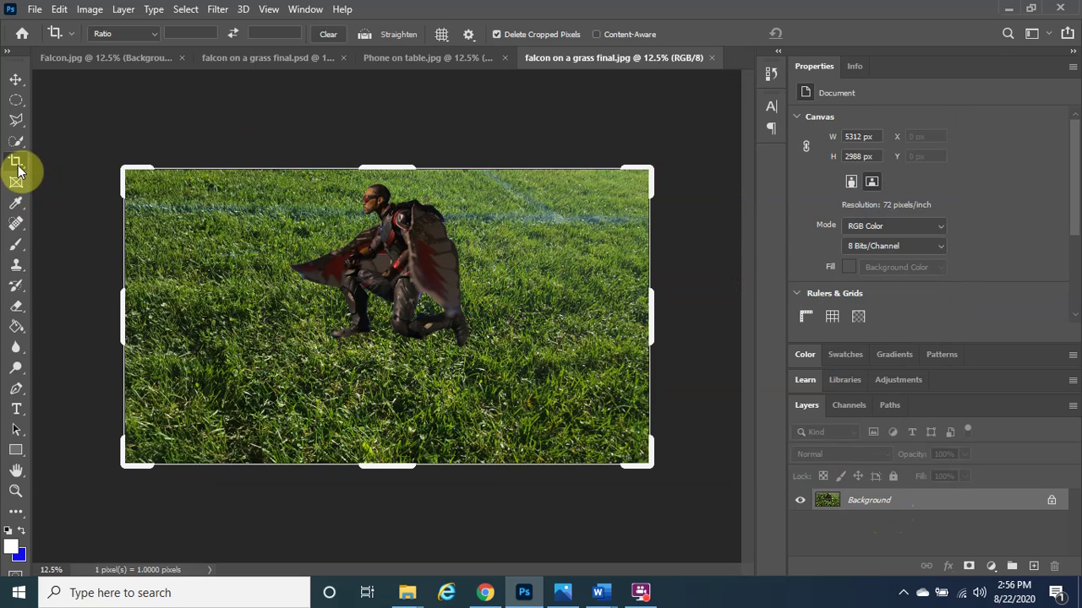
- Unlock the Background and copy the falcon-on-grass image into Phone on table as Layer 1
{"action": "left_click", "coordinate": [16, 80]}
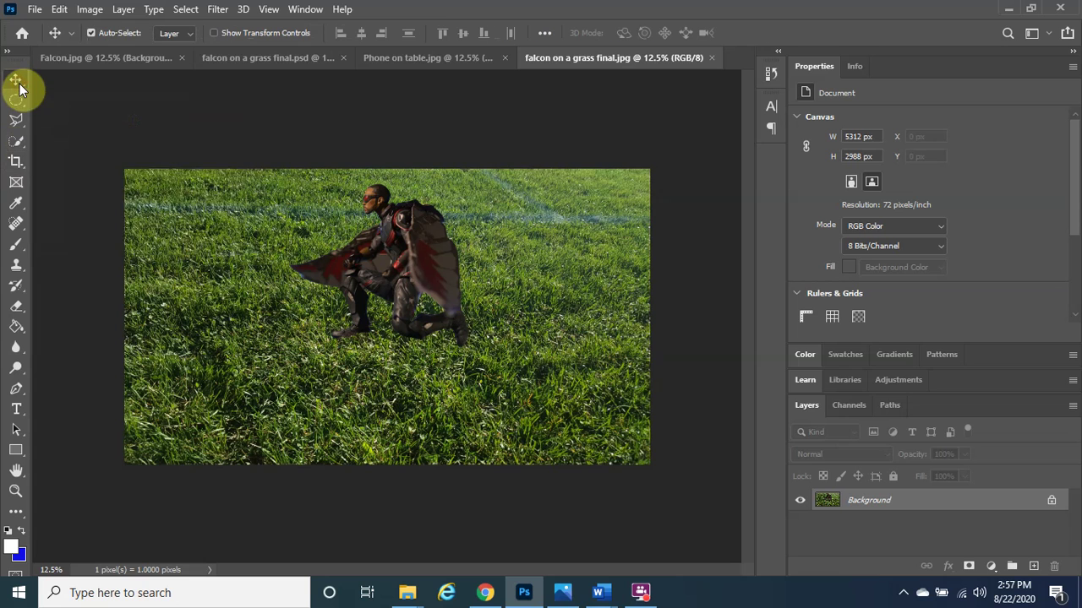
{"action": "left_click", "coordinate": [1051, 505]}
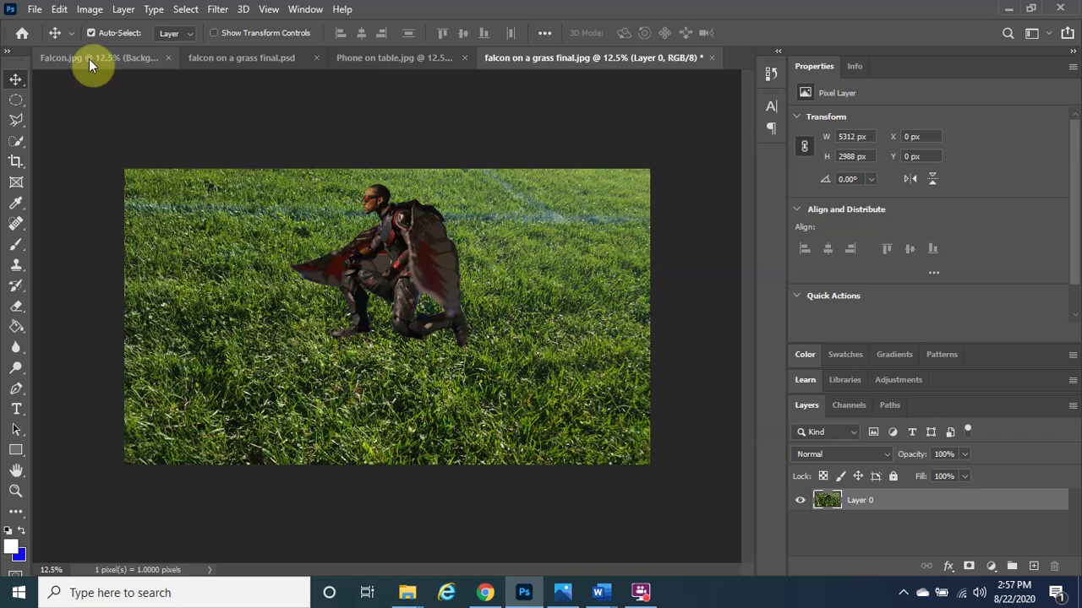
{"action": "left_click", "coordinate": [372, 58]}
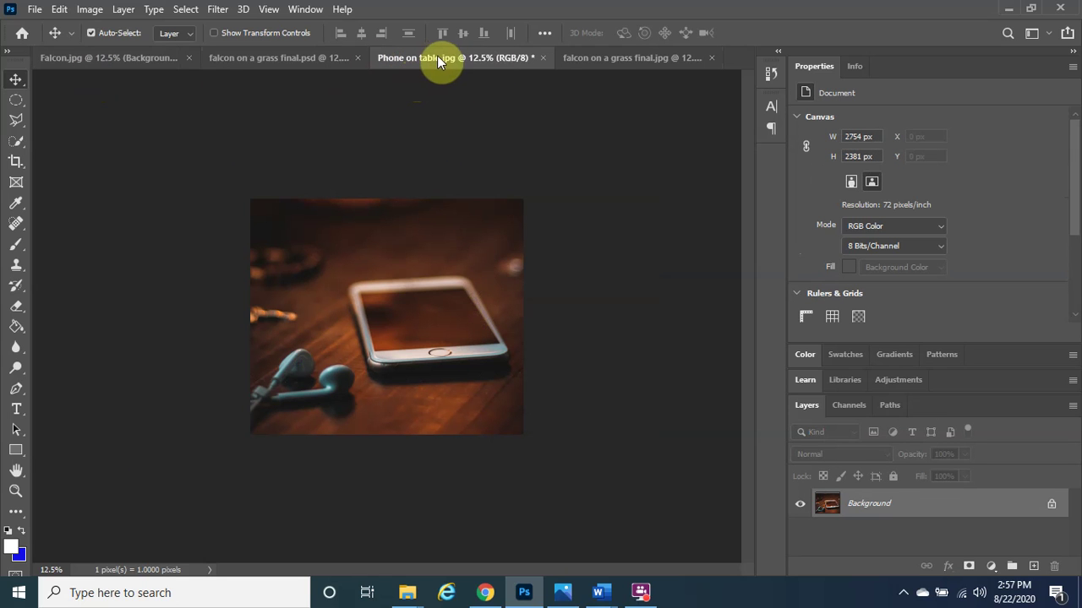
{"action": "left_click", "coordinate": [592, 57]}
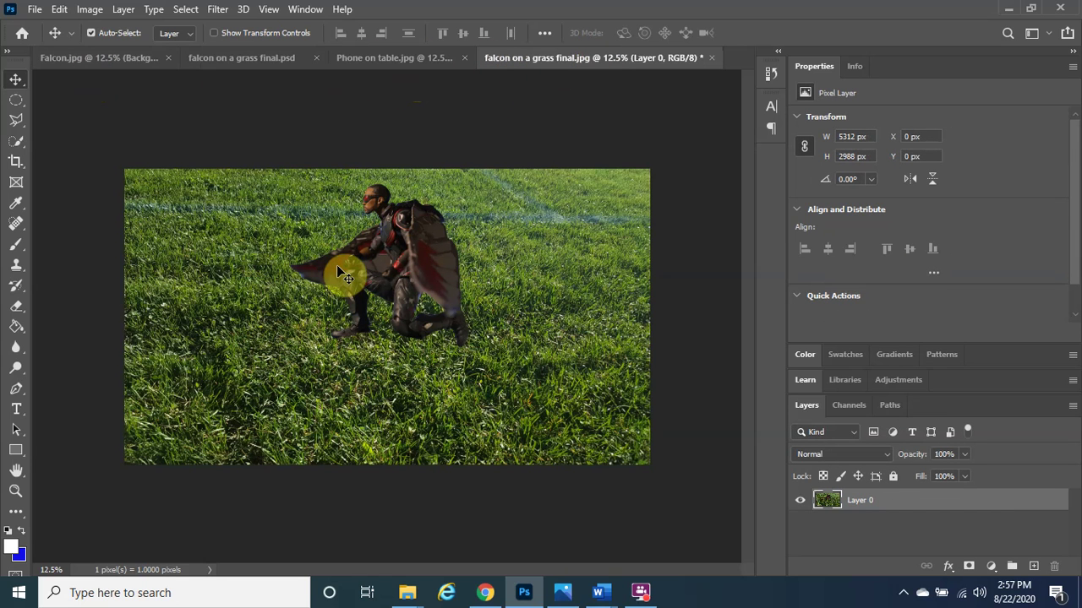
{"action": "left_click_drag", "start_coordinate": [337, 267], "coordinate": [394, 306]}
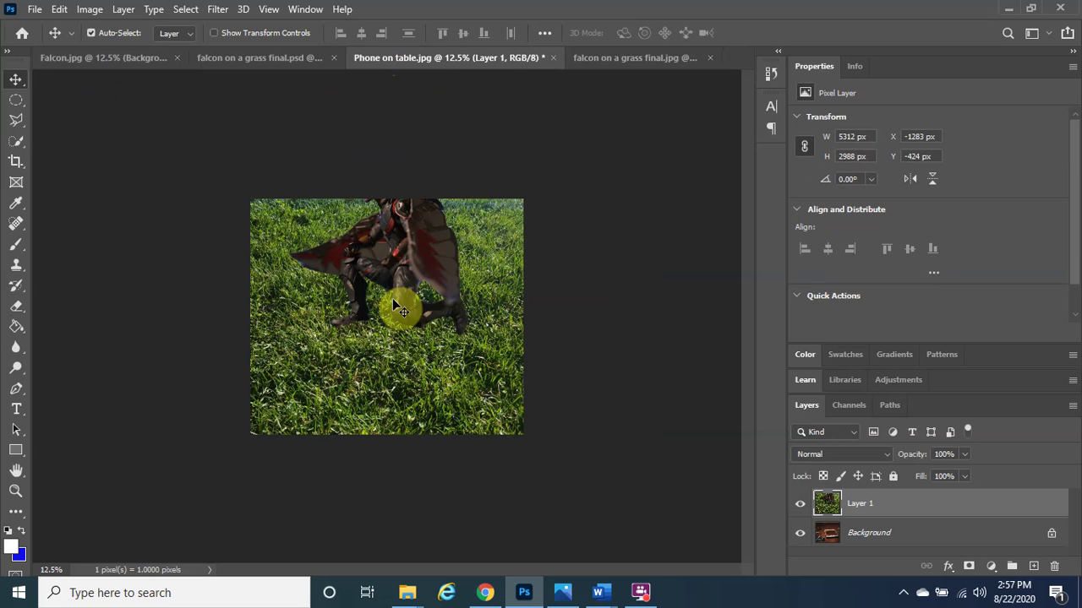
- Free-transform Layer 1 down to 57.4% and move it over the phone photo
{"action": "key", "text": "ctrl+t"}
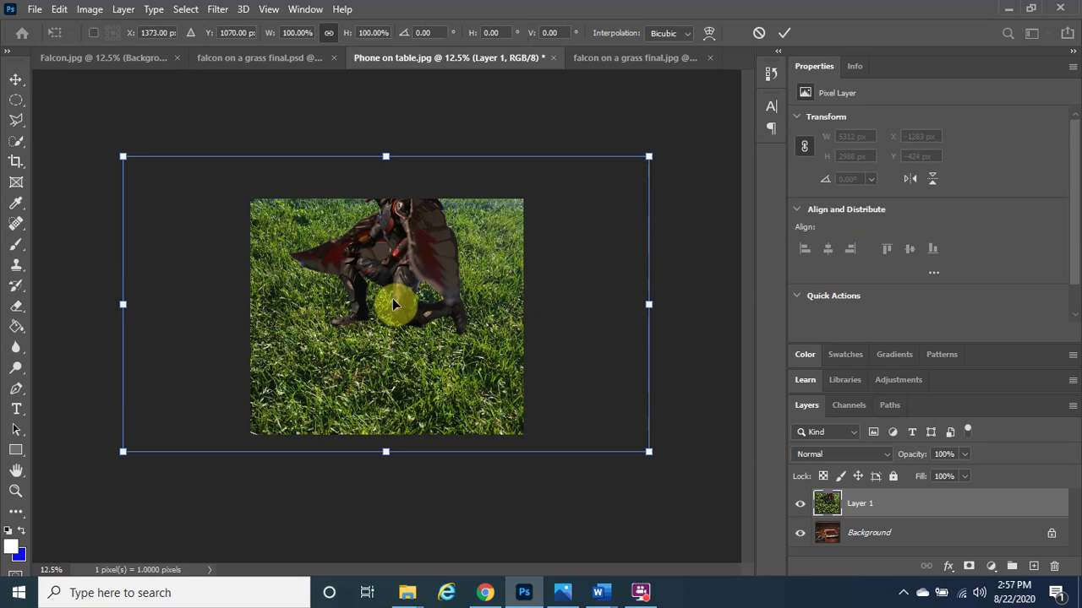
{"action": "left_click_drag", "start_coordinate": [649, 156], "coordinate": [427, 284]}
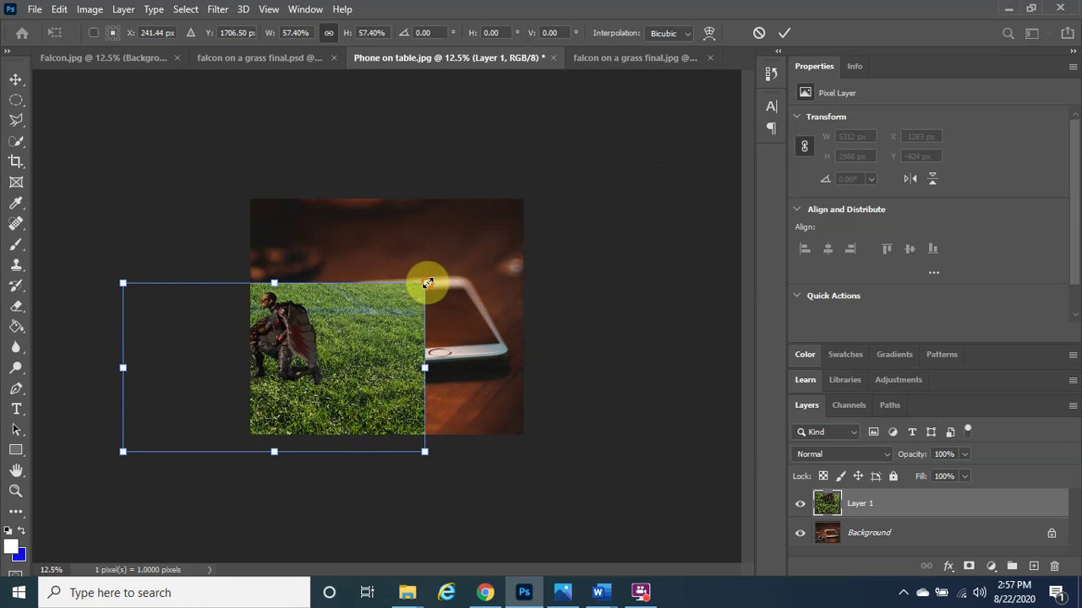
{"action": "left_click_drag", "start_coordinate": [307, 338], "coordinate": [448, 300]}
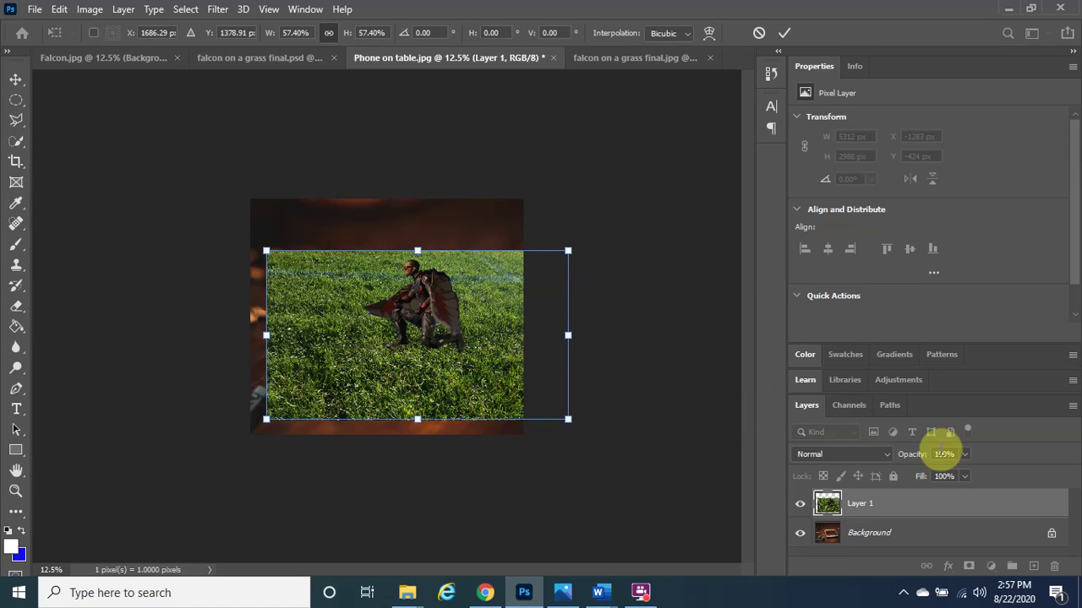
- Set Layer 1 opacity to 41% and rescale it to 45.29%, shifted right
{"action": "left_click", "coordinate": [966, 455]}
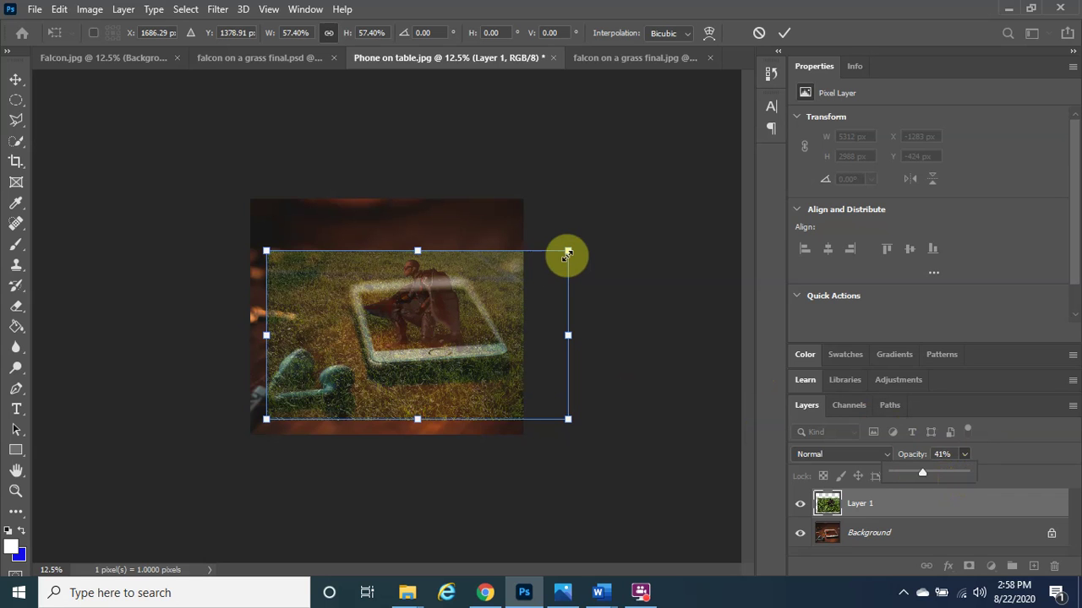
{"action": "left_click_drag", "start_coordinate": [567, 253], "coordinate": [495, 280]}
{"action": "left_click_drag", "start_coordinate": [449, 321], "coordinate": [457, 271]}
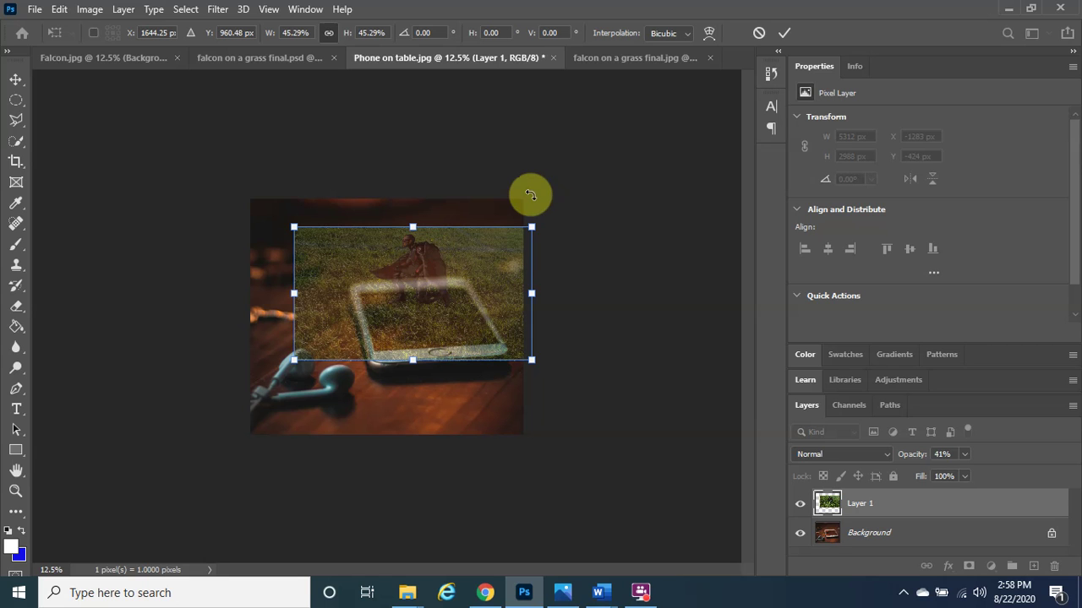
- Rotate Layer 1 about -0.21° to line up with the phone's screen
{"action": "mouse_move", "coordinate": [529, 191]}
{"action": "left_mouse_down"}
{"action": "mouse_move", "coordinate": [520, 172]}
{"action": "mouse_move", "coordinate": [526, 199]}
{"action": "left_mouse_up"}
{"action": "left_click_drag", "start_coordinate": [584, 293], "coordinate": [537, 294]}
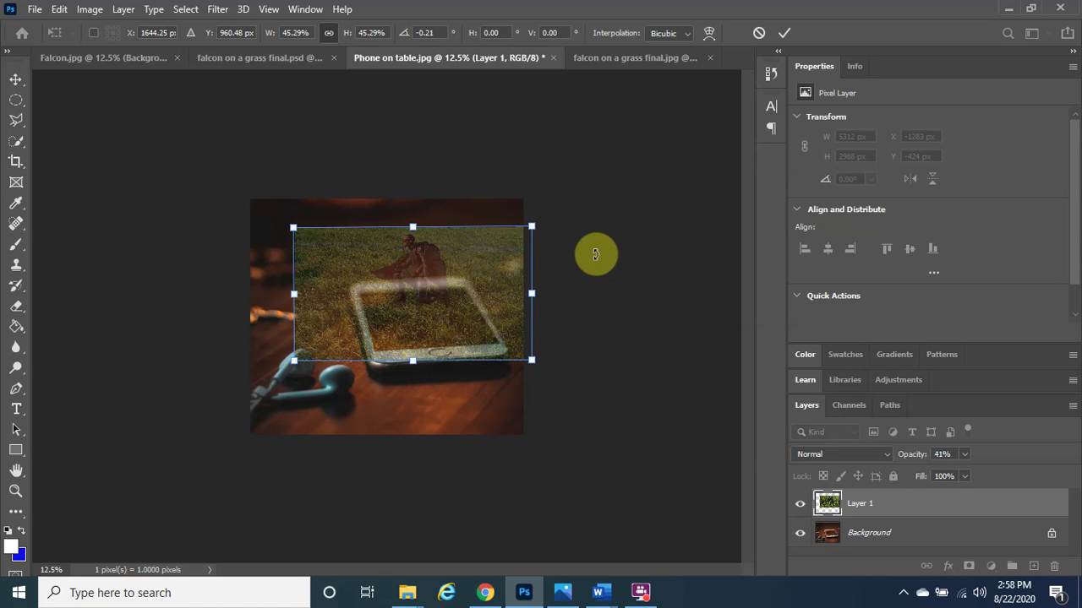
{"action": "left_click_drag", "start_coordinate": [551, 299], "coordinate": [568, 294]}
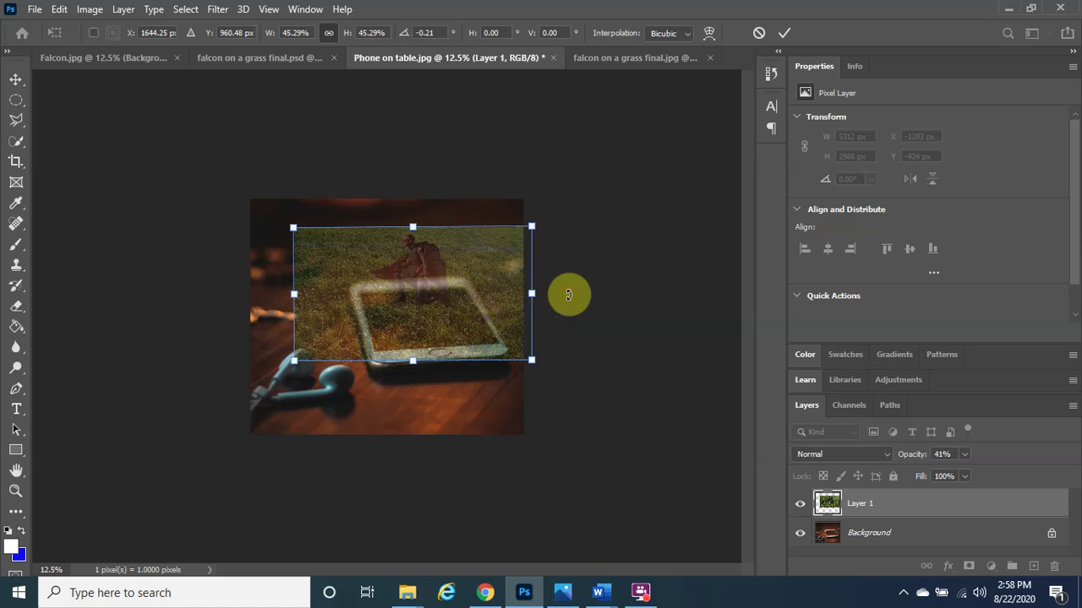
- Commit the 45.29% scale and -0.21° tilt of the 41%-opacity falcon layer
{"action": "left_click", "coordinate": [785, 36]}
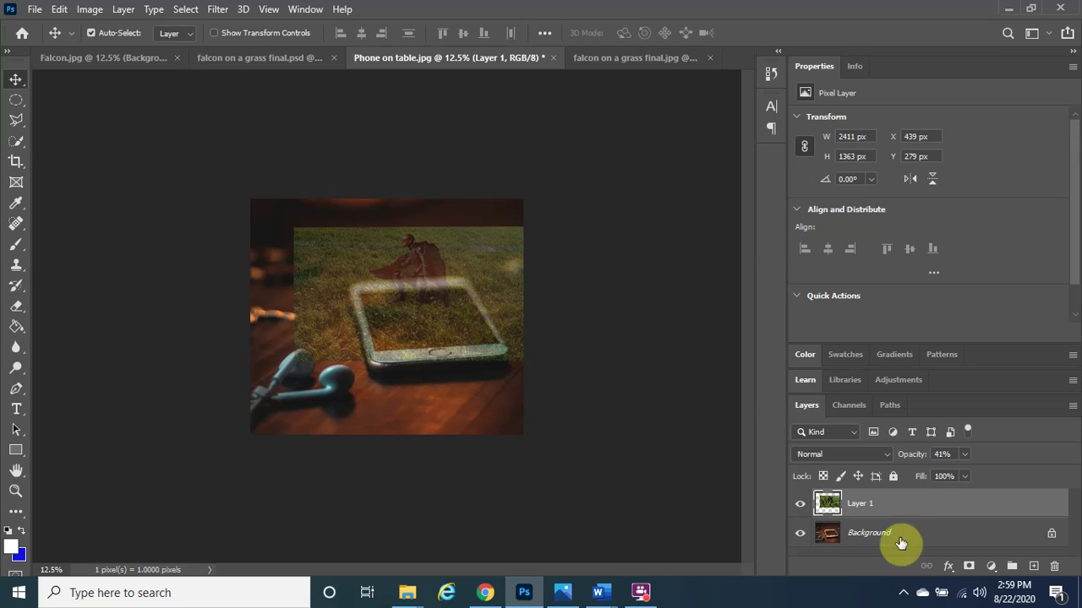
- Save the composite to the computer as the layered PSD 'Falcon on phone part 1.psd'
{"action": "left_click", "coordinate": [35, 9]}
{"action": "left_click", "coordinate": [73, 202]}
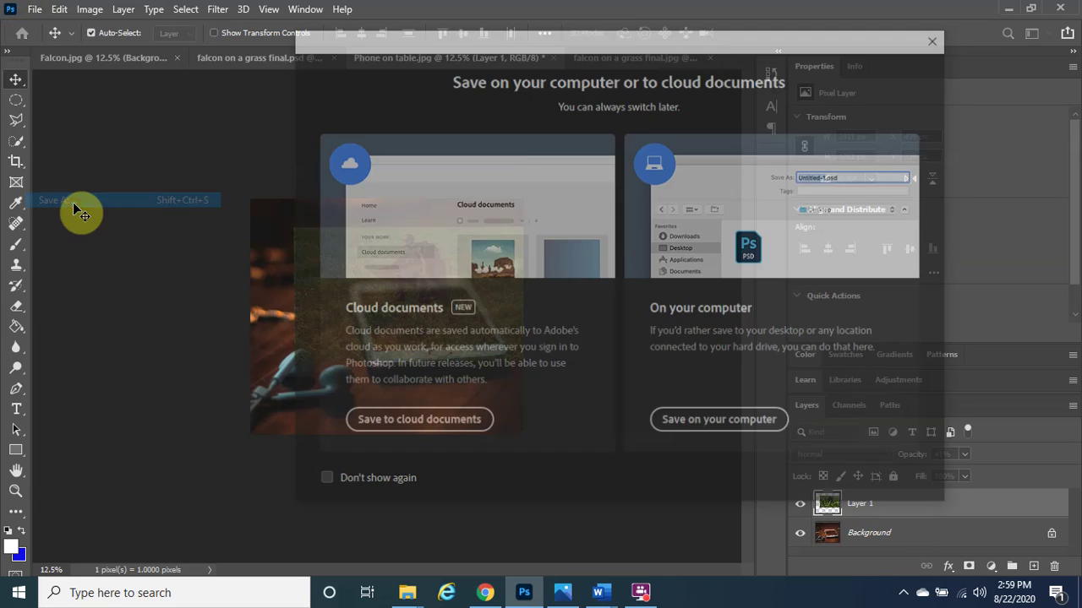
{"action": "left_click", "coordinate": [687, 422]}
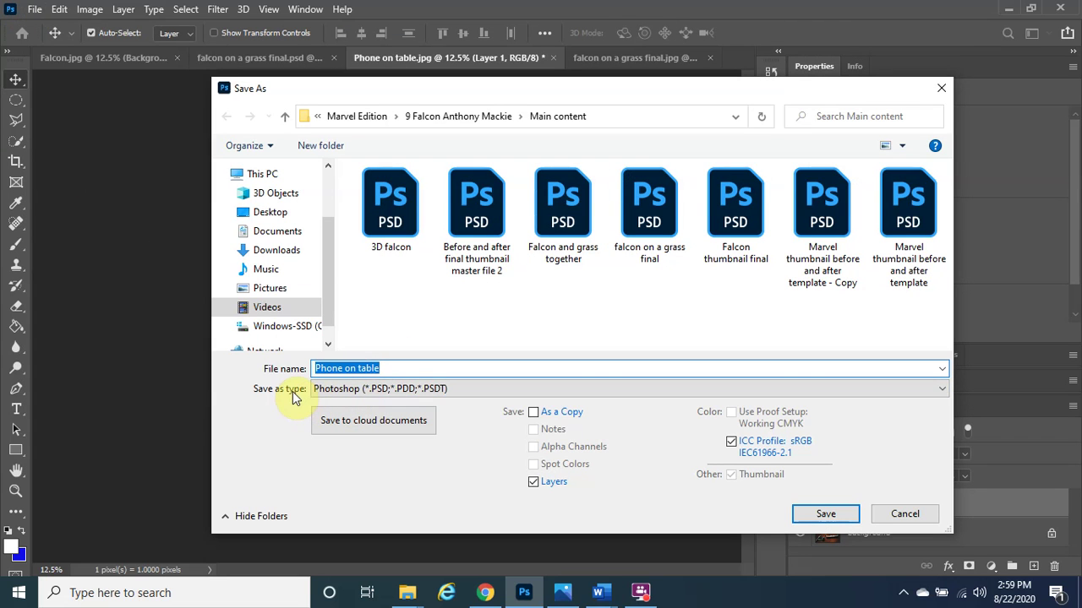
{"action": "left_click", "coordinate": [414, 368]}
{"action": "key", "text": "ctrl+a"}
{"action": "type", "text": "F"}
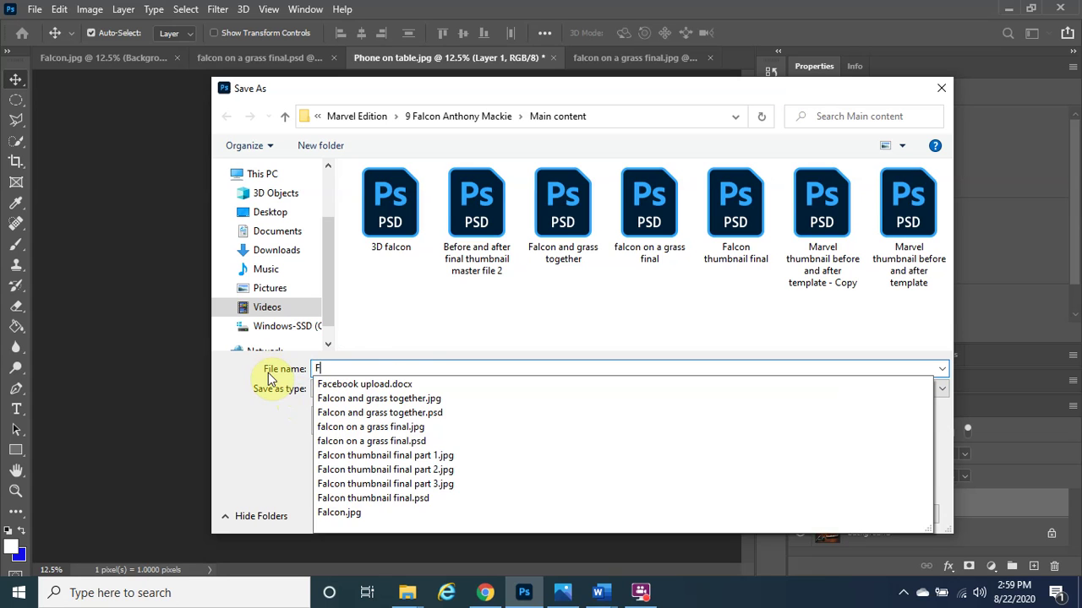
{"action": "type", "text": "alcon on phone 1"}
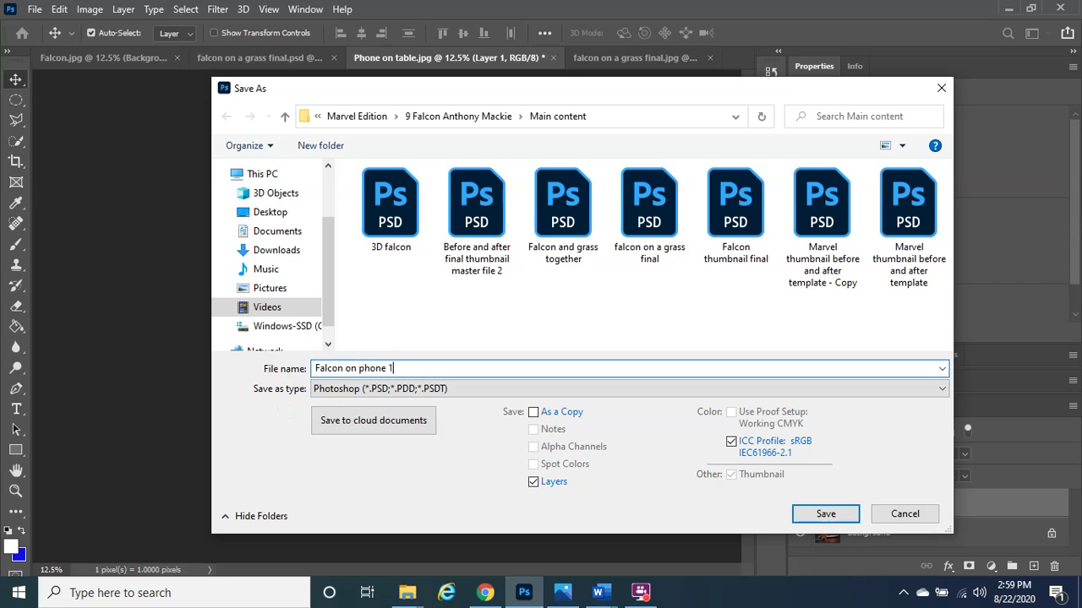
{"action": "key", "text": "BackSpace"}
{"action": "type", "text": "pla"}
{"action": "key", "text": "BackSpace"}
{"action": "key", "text": "BackSpace"}
{"action": "type", "text": "art 1"}
{"action": "left_click", "coordinate": [826, 514]}
{"action": "left_click", "coordinate": [709, 155]}
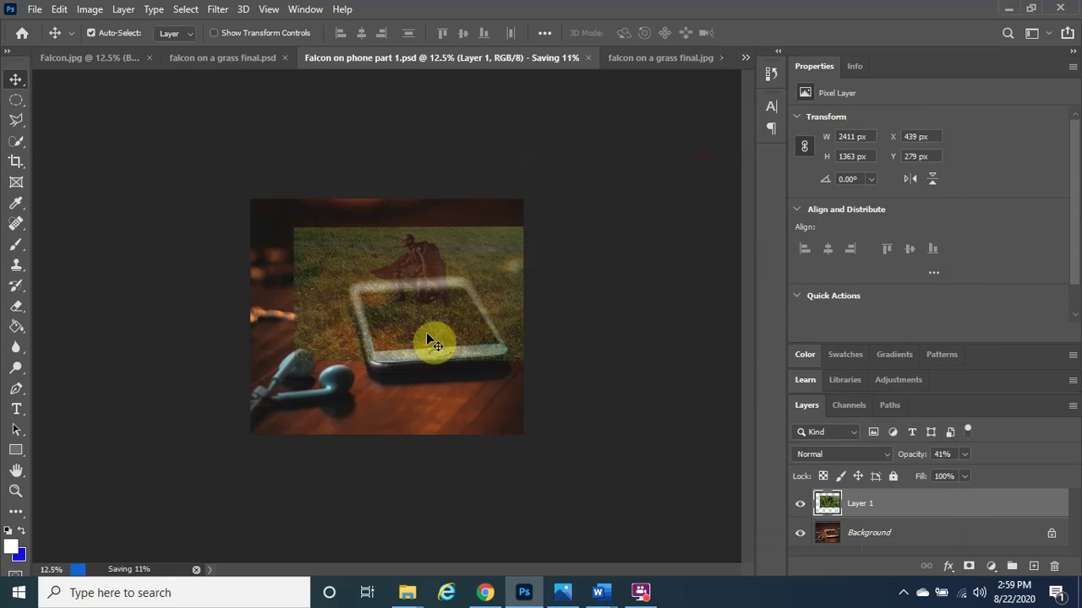
- Save a JPEG copy named 'Falcon on phone part 1' at Maximum quality 10
{"action": "left_click", "coordinate": [35, 8]}
{"action": "left_click", "coordinate": [126, 201]}
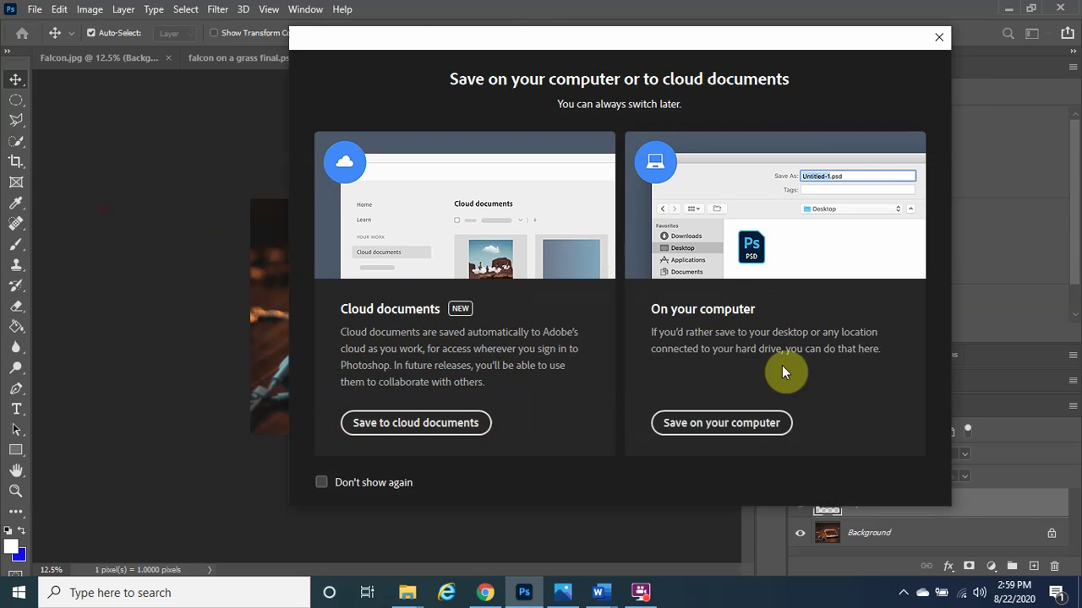
{"action": "left_click", "coordinate": [719, 423]}
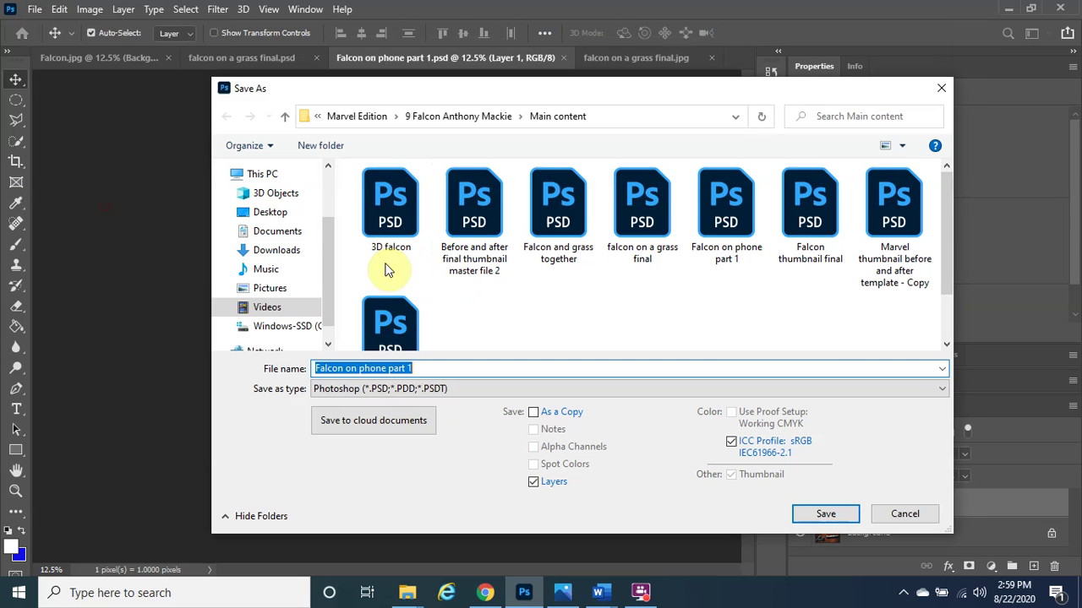
{"action": "left_click", "coordinate": [419, 388]}
{"action": "left_click", "coordinate": [421, 230]}
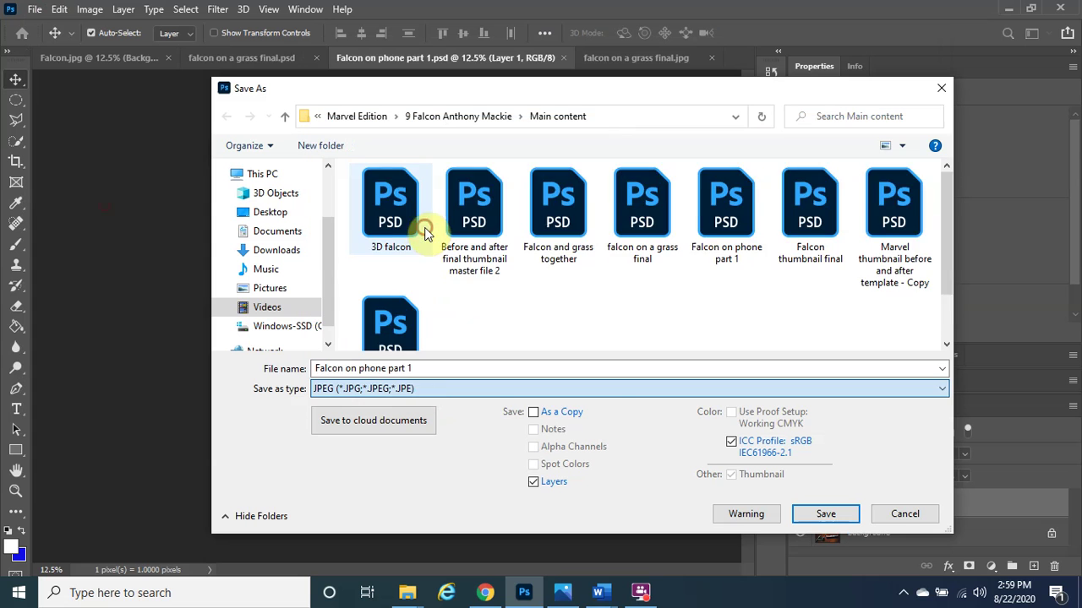
{"action": "left_click", "coordinate": [825, 514]}
{"action": "left_click", "coordinate": [649, 167]}
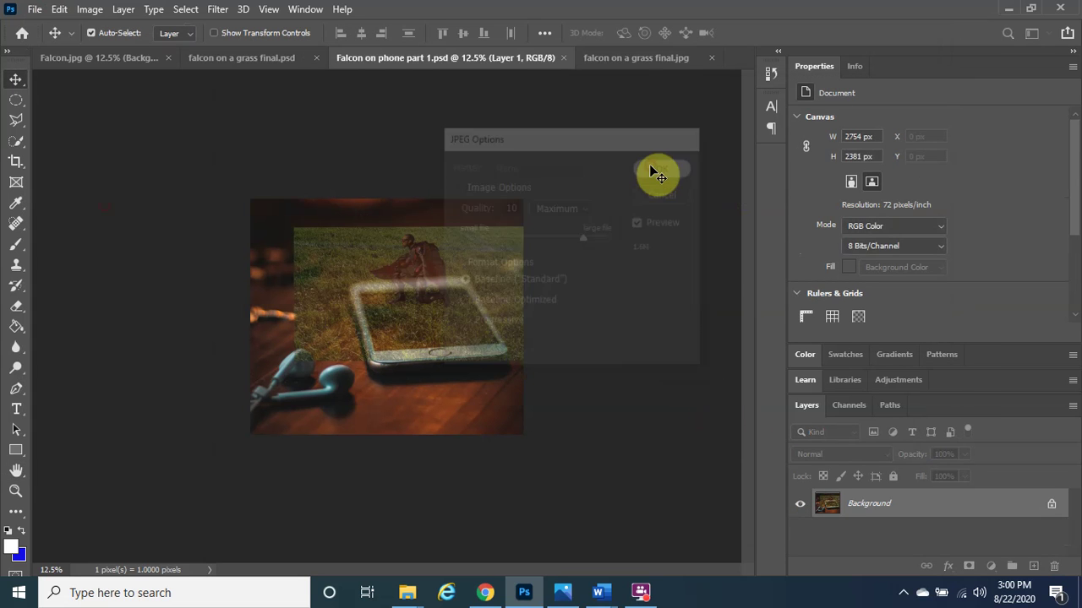